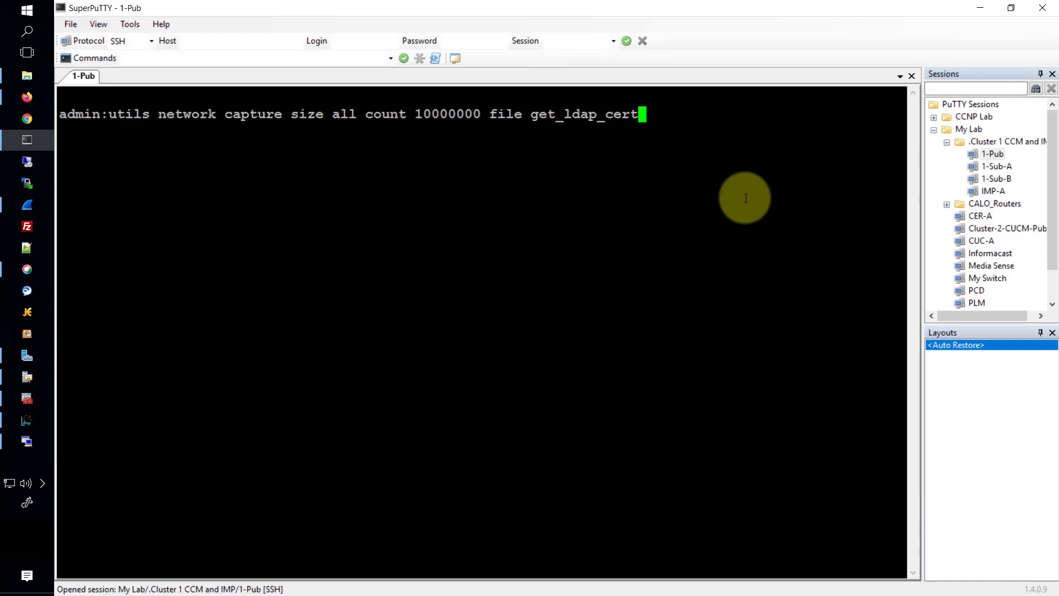
# Run the capture command on 1-Pub so all eth0 traffic is recorded into get_ldap_cert.
pyautogui.press('Return')
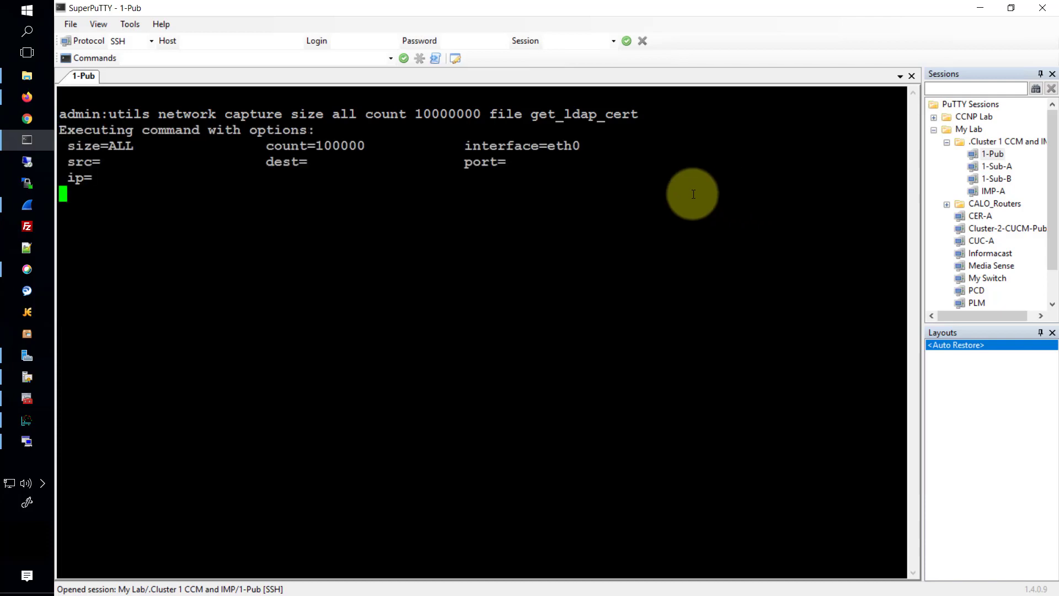
# Change LDAP Authentication's port from 389 to 636 and enable Use TLS.
pyautogui.click(27, 96)
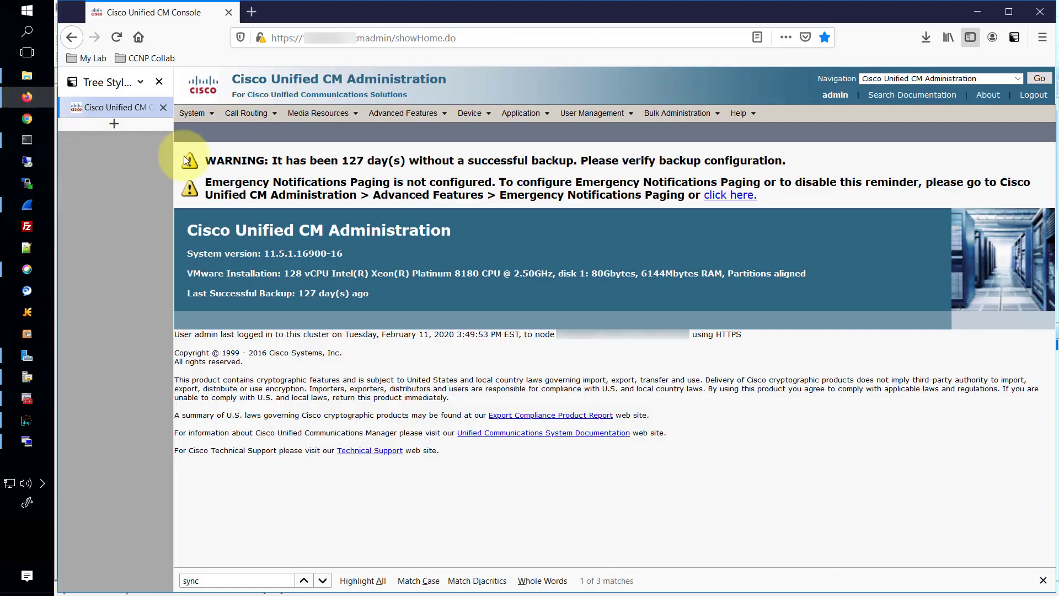
pyautogui.click(192, 113)
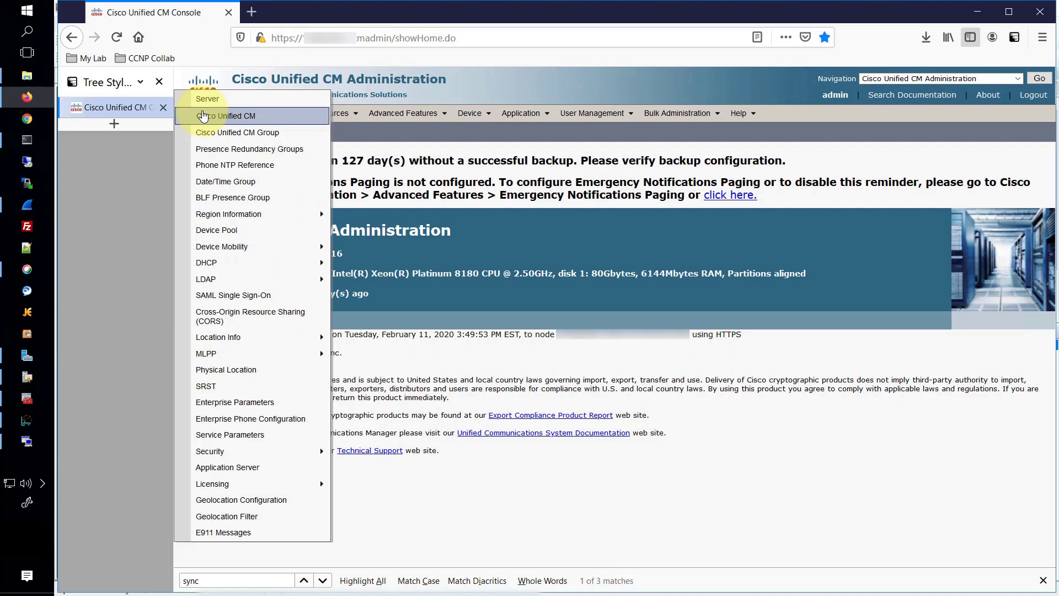
pyautogui.moveTo(205, 279)
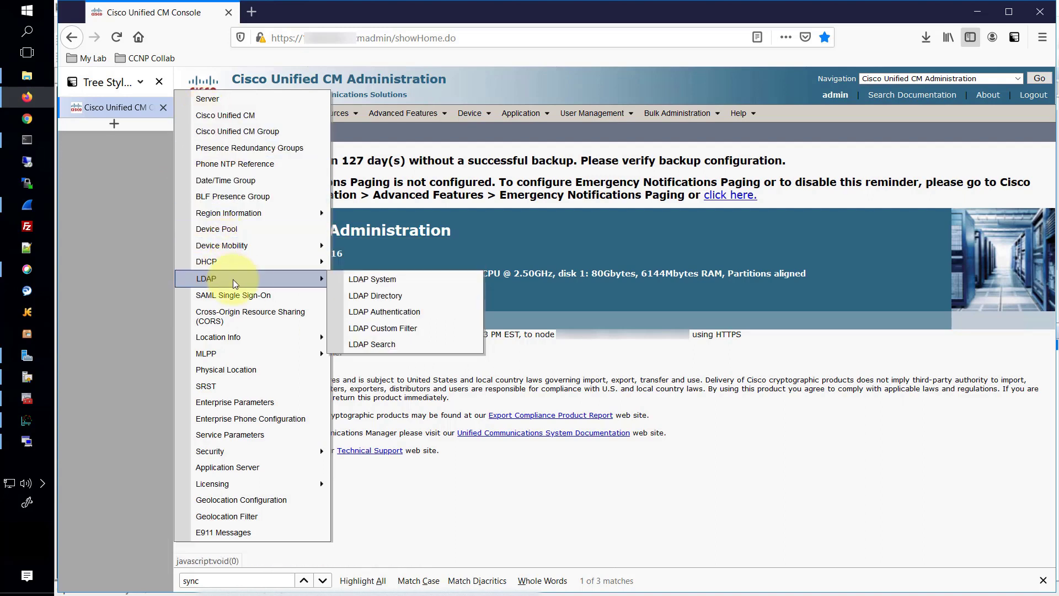
pyautogui.click(409, 312)
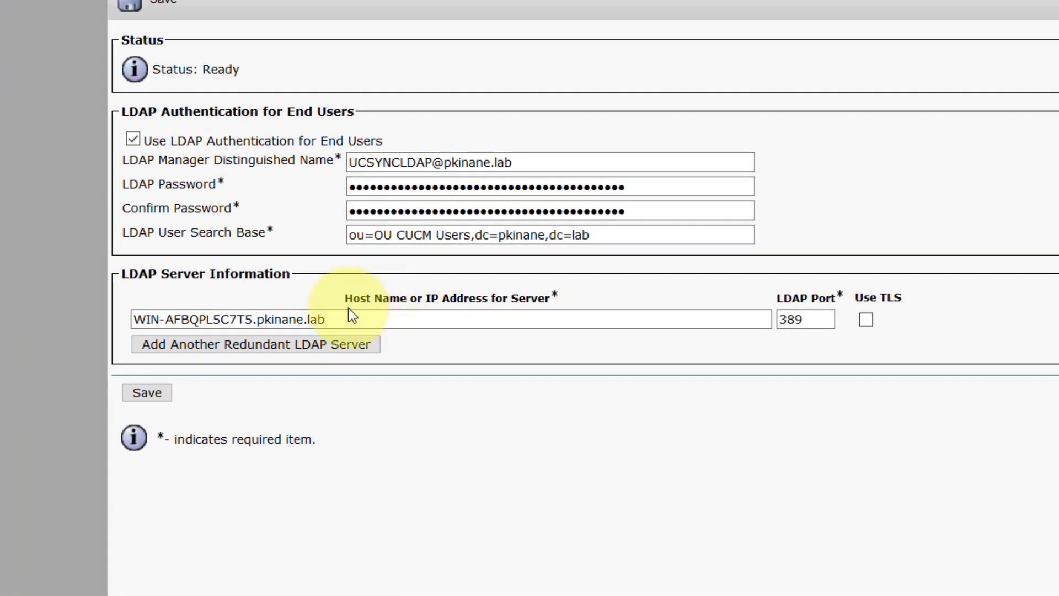
pyautogui.moveTo(338, 317); pyautogui.dragTo(123, 330)
pyautogui.click(559, 365)
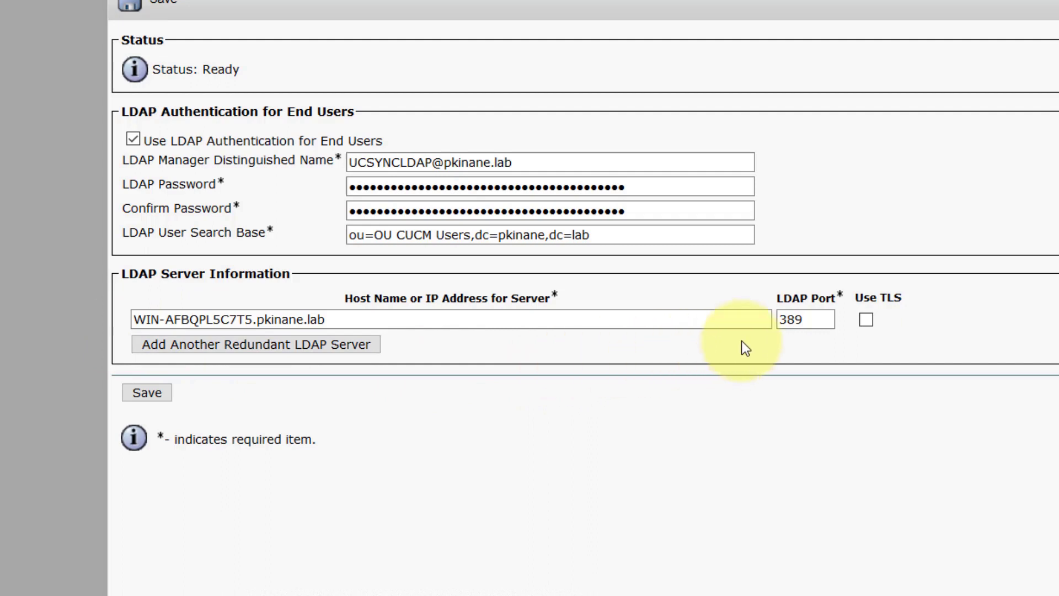
pyautogui.moveTo(811, 319); pyautogui.dragTo(758, 319)
pyautogui.write('636')
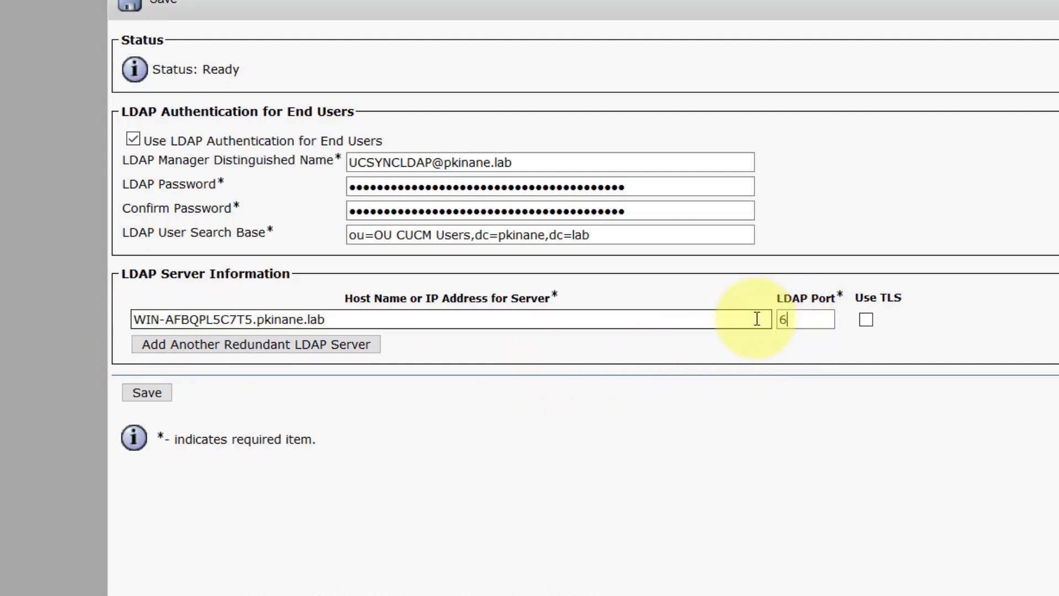
pyautogui.click(865, 319)
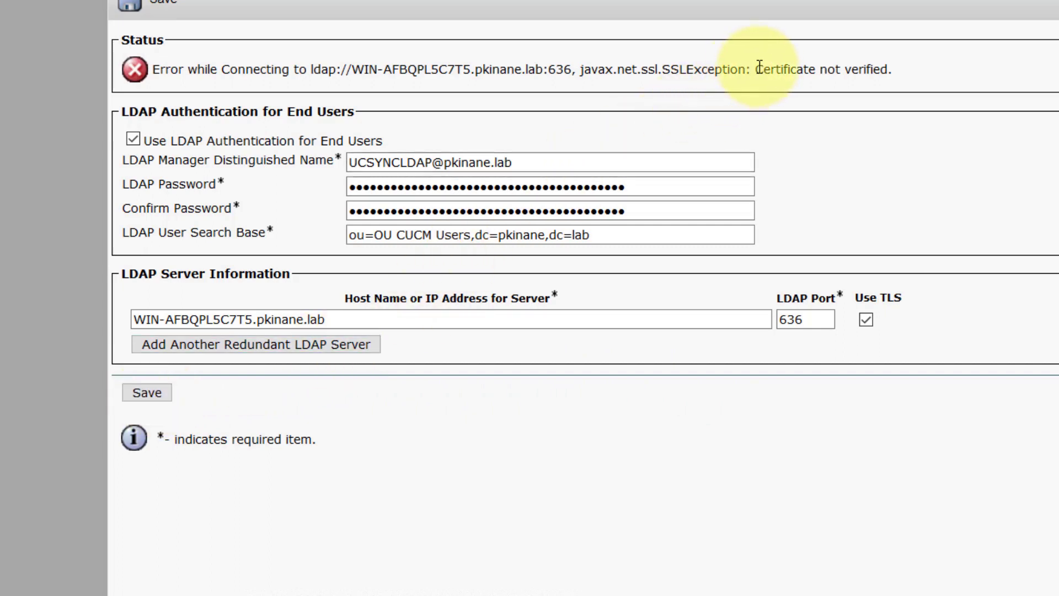
# Note the 'Certificate not verified' error and stop the publisher's packet capture.
pyautogui.moveTo(757, 69); pyautogui.dragTo(888, 69)
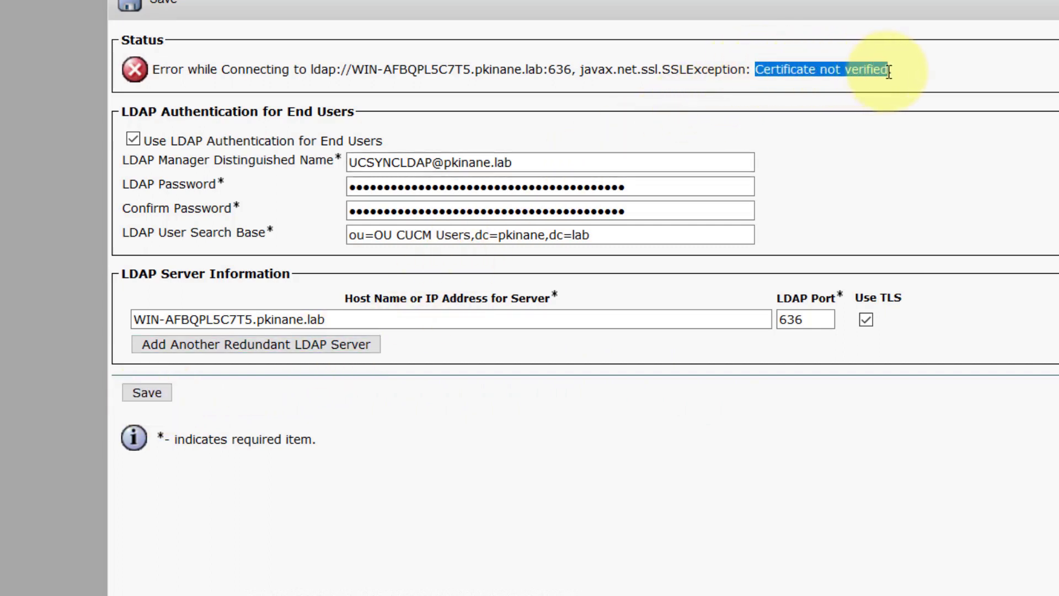
pyautogui.click(969, 197)
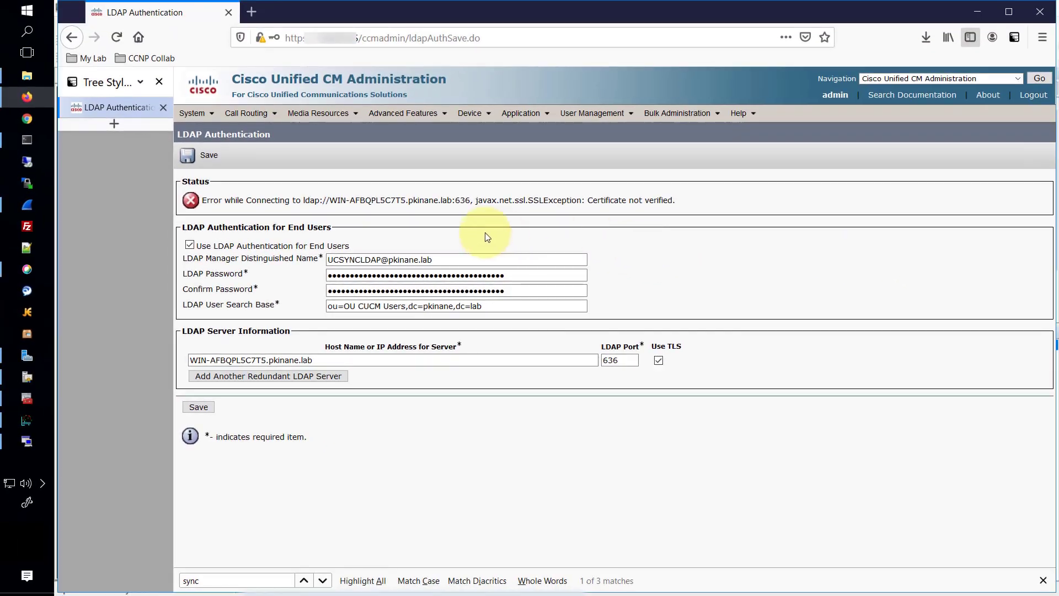
pyautogui.click(35, 136)
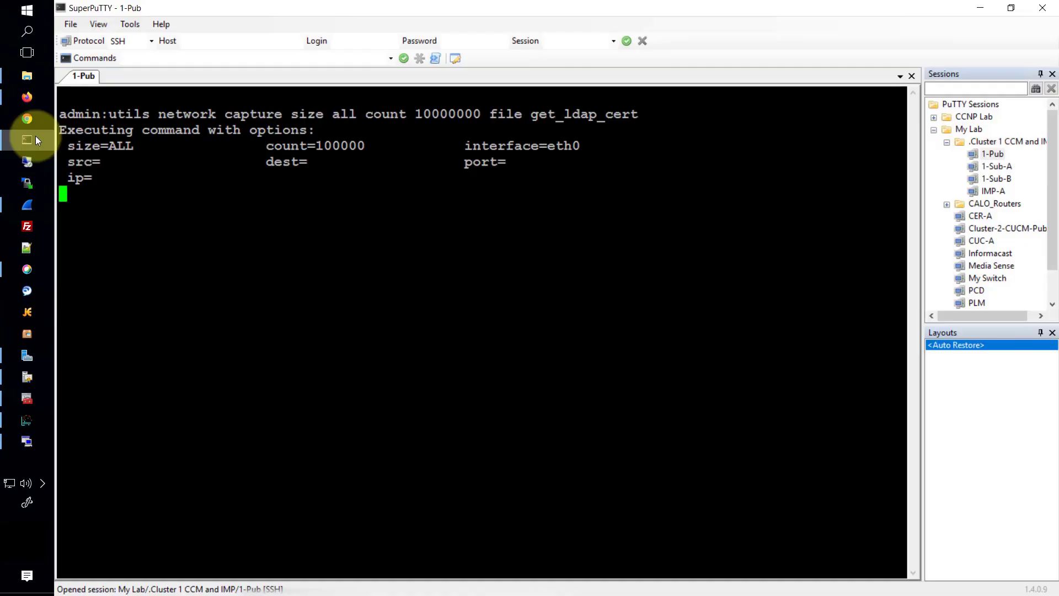
pyautogui.hotkey('ctrl', 'c')
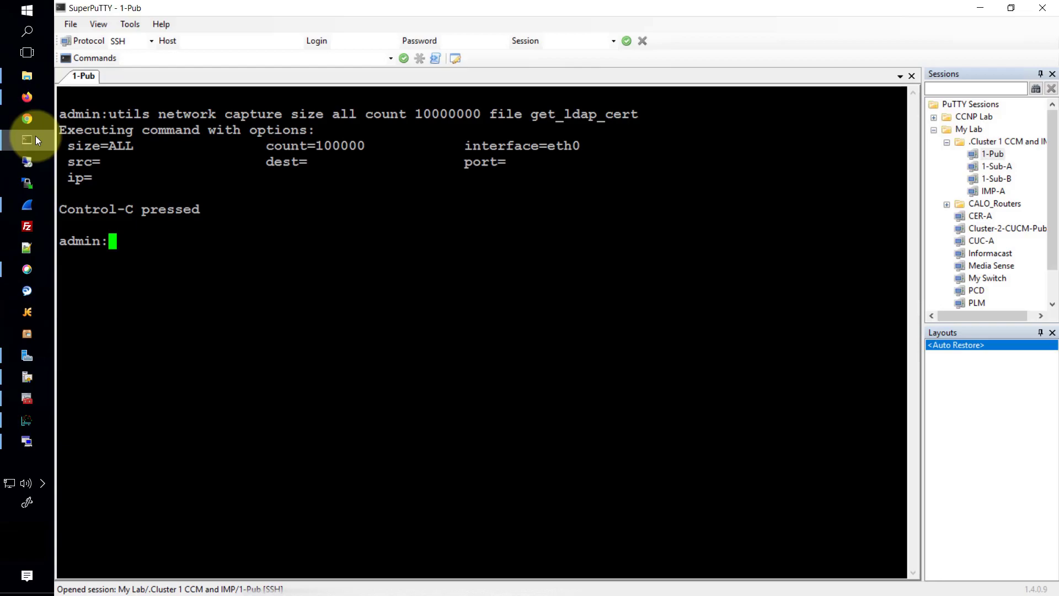
pyautogui.click(27, 161)
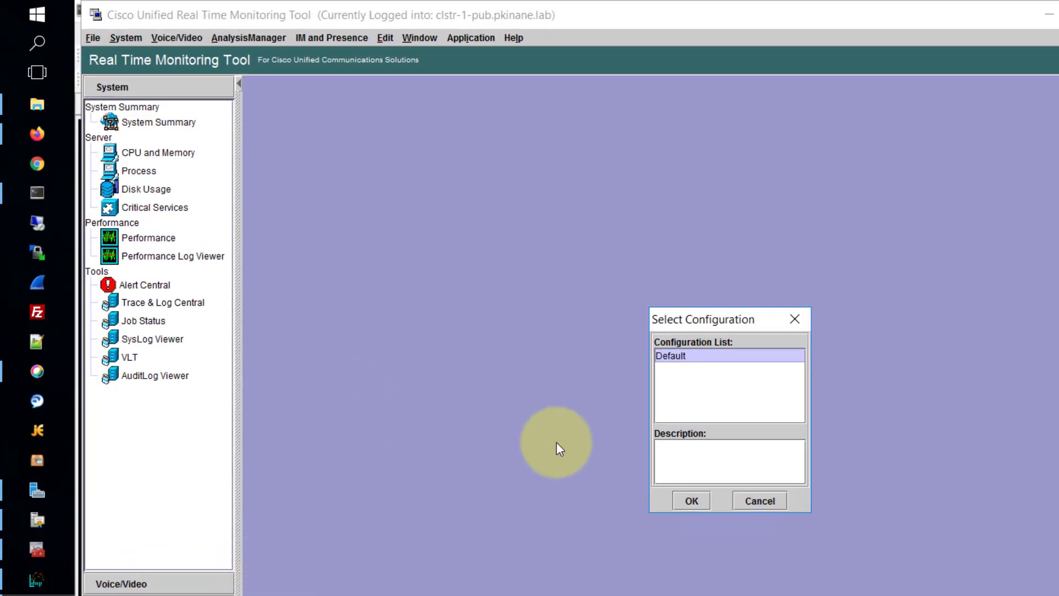
# Start a Trace & Log Central file collection that includes the publisher's Packet Capture Logs.
pyautogui.click(701, 501)
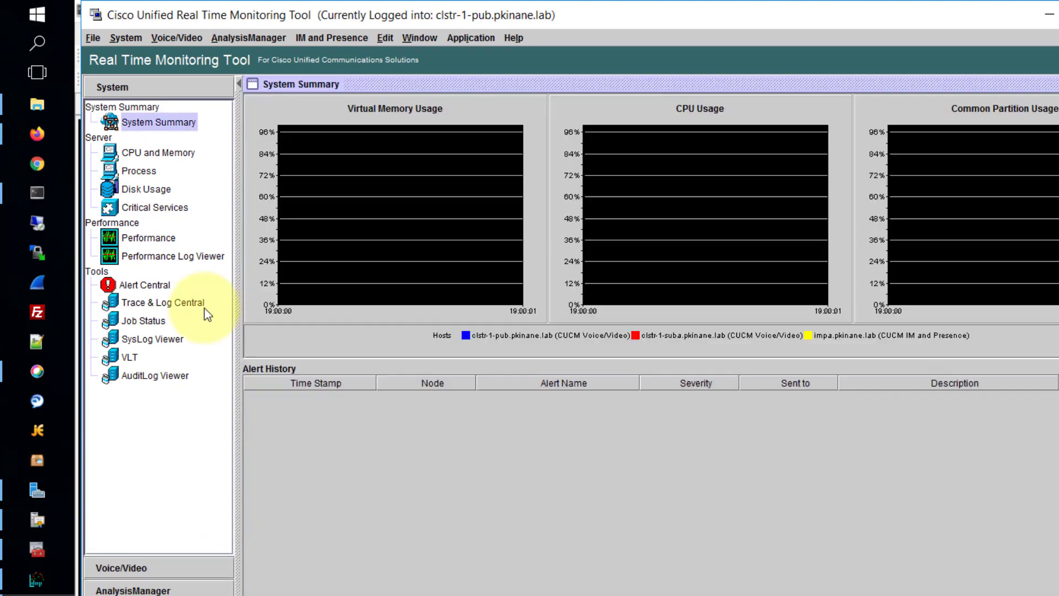
pyautogui.click(204, 307)
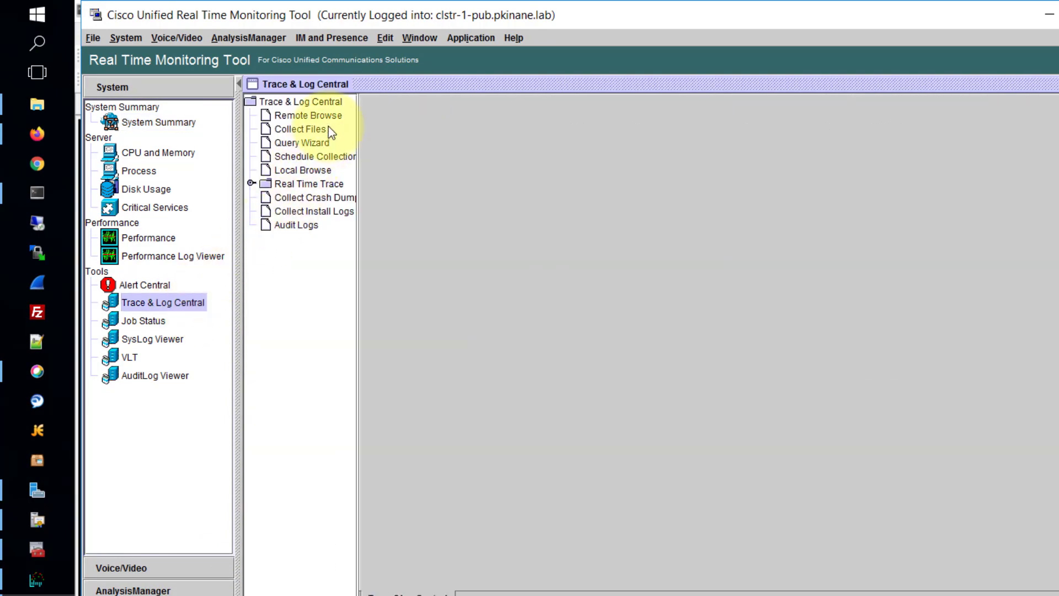
pyautogui.click(315, 132)
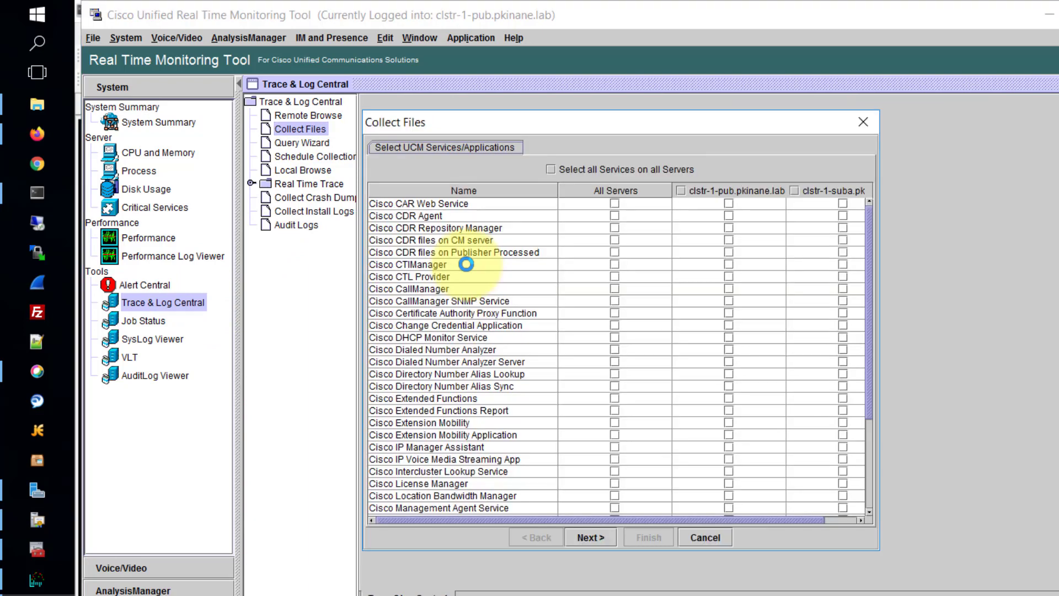
pyautogui.click(591, 537)
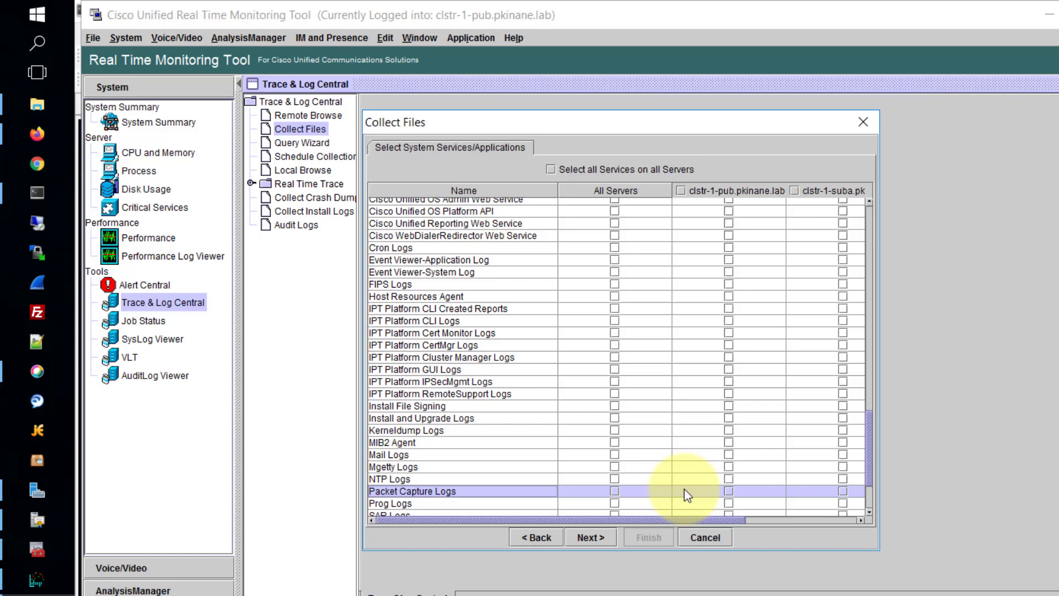
pyautogui.click(728, 491)
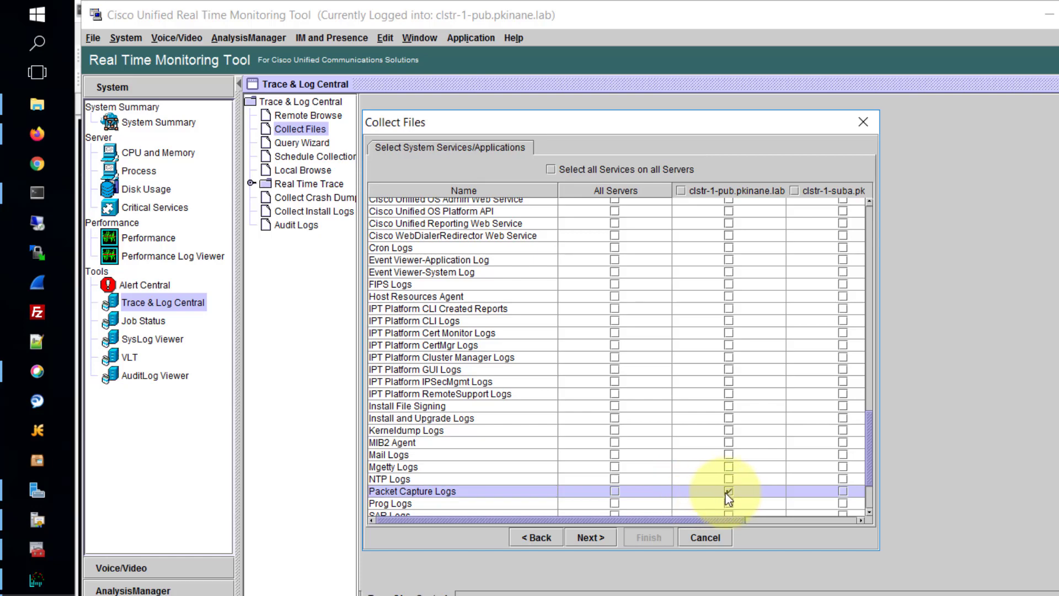
pyautogui.click(591, 533)
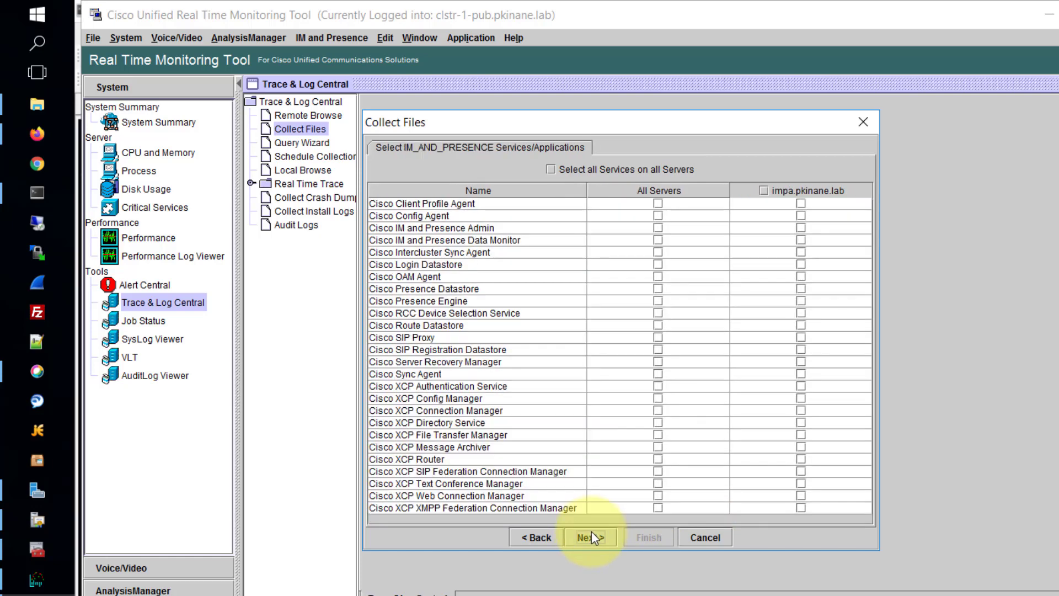
pyautogui.click(590, 536)
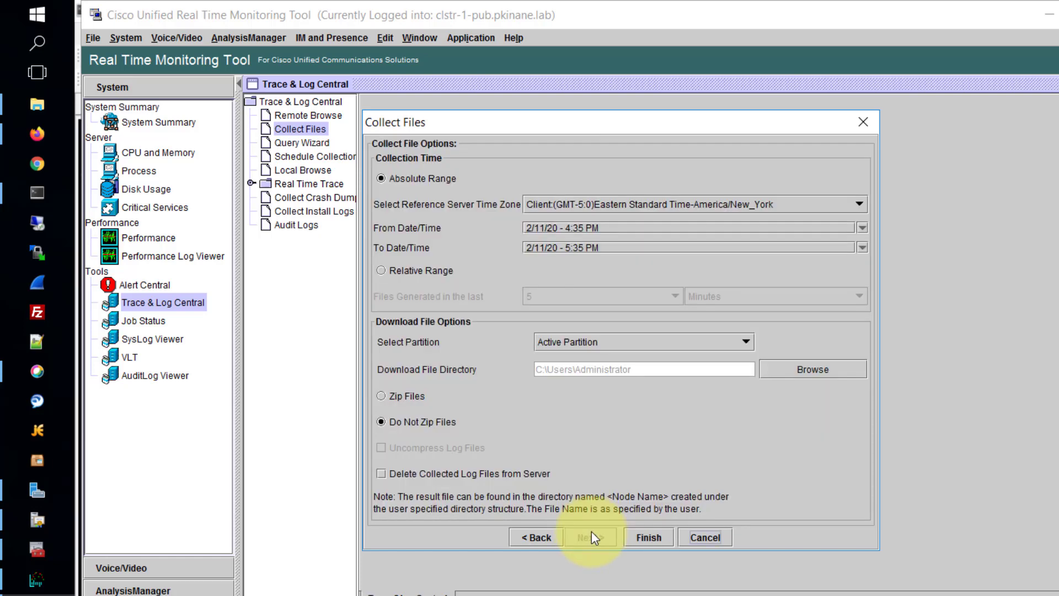
# Limit the collection to a relative range of the last 10 minutes.
pyautogui.click(381, 270)
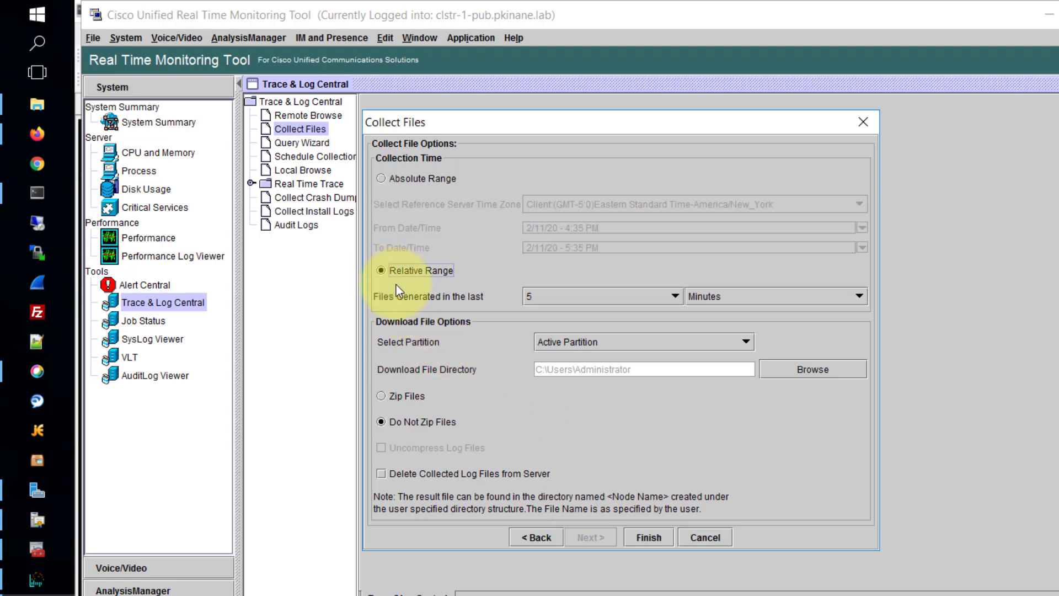
pyautogui.click(570, 297)
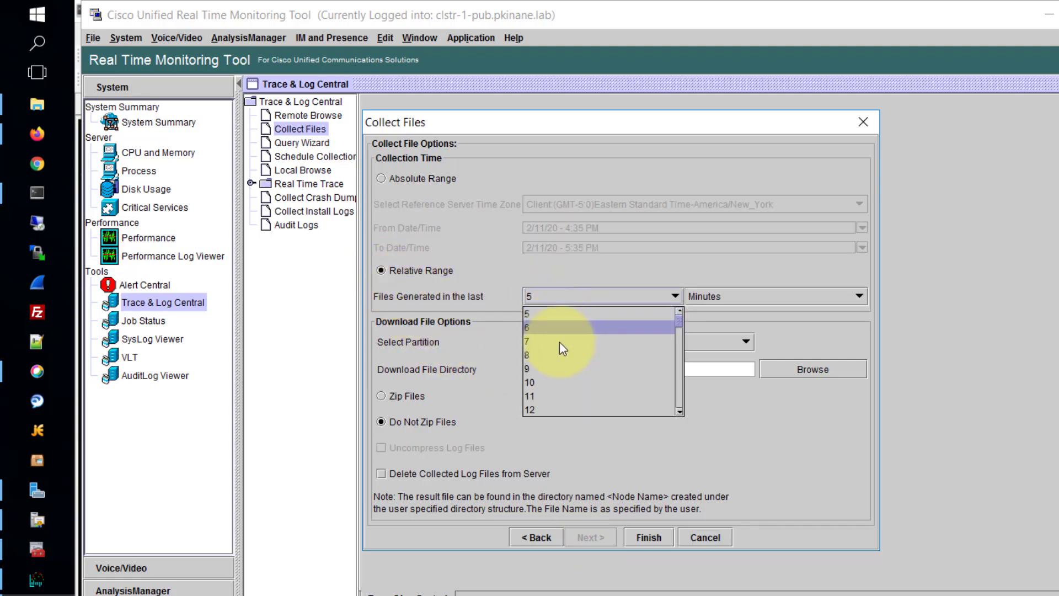
pyautogui.click(554, 381)
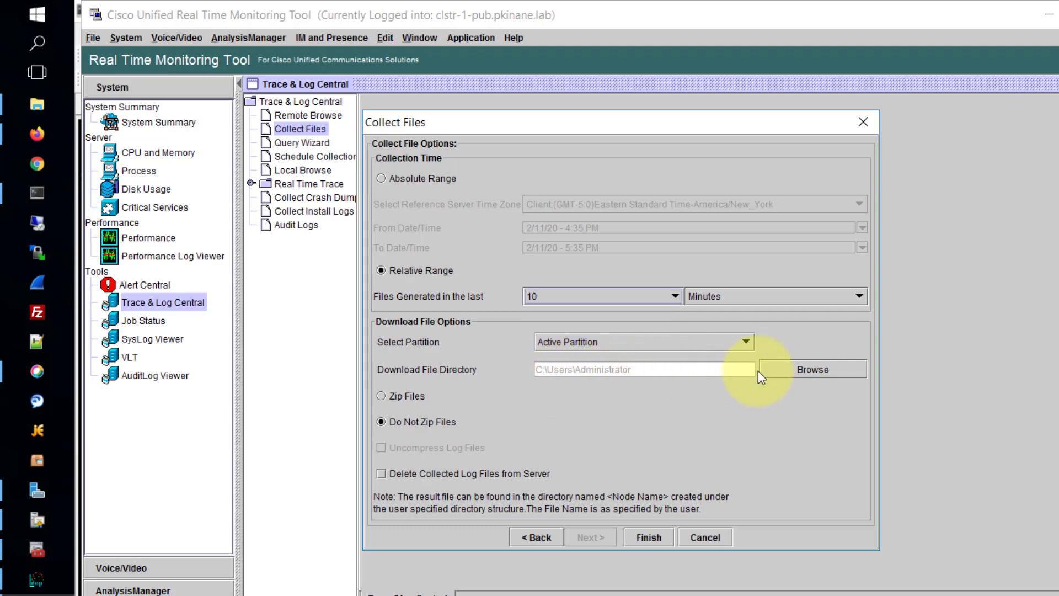
pyautogui.click(48, 106)
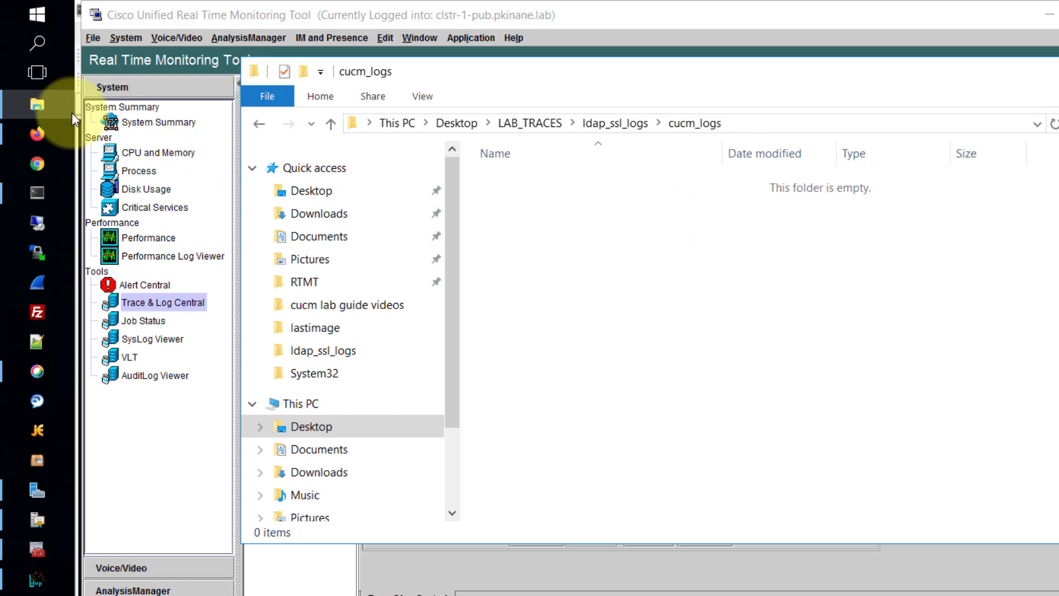
# Collect the logs into Desktop\LAB_TRACES\ldap_ssl_logs\cucm_logs, deleting them from the server.
pyautogui.click(51, 109)
pyautogui.click(792, 366)
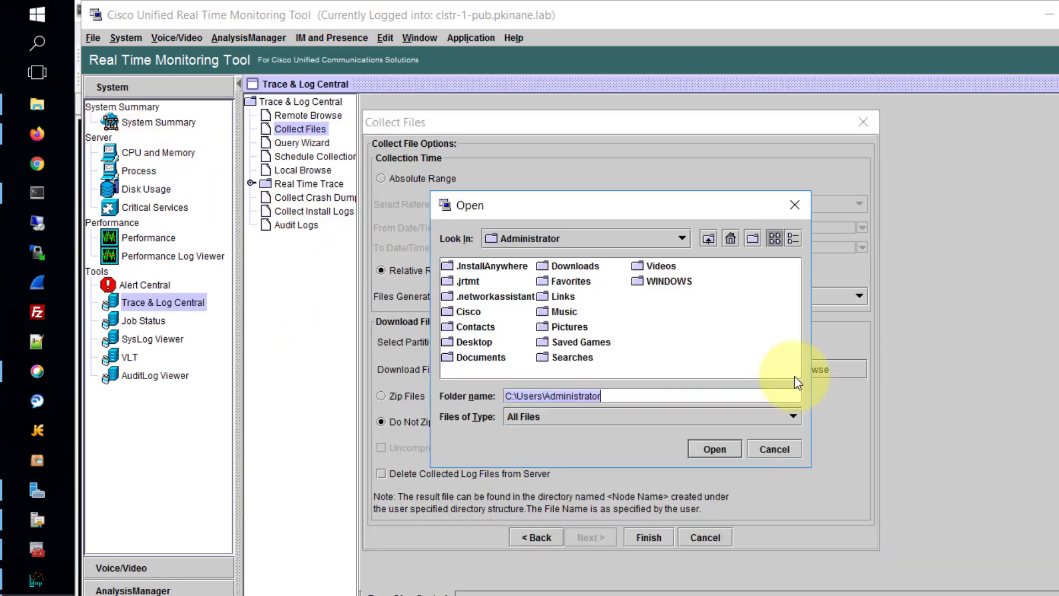
pyautogui.click(730, 240)
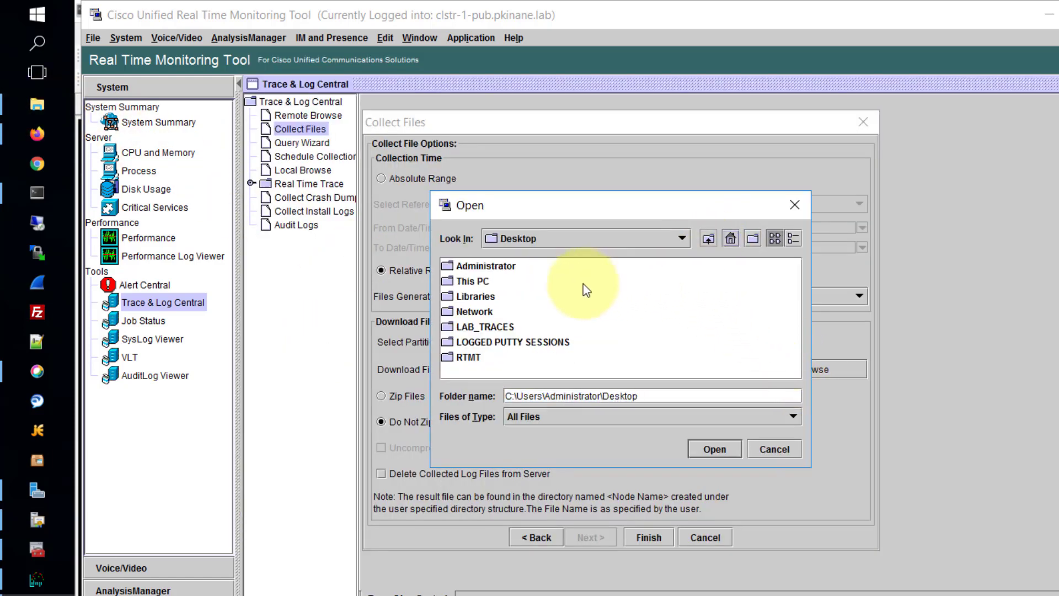
pyautogui.doubleClick(502, 325)
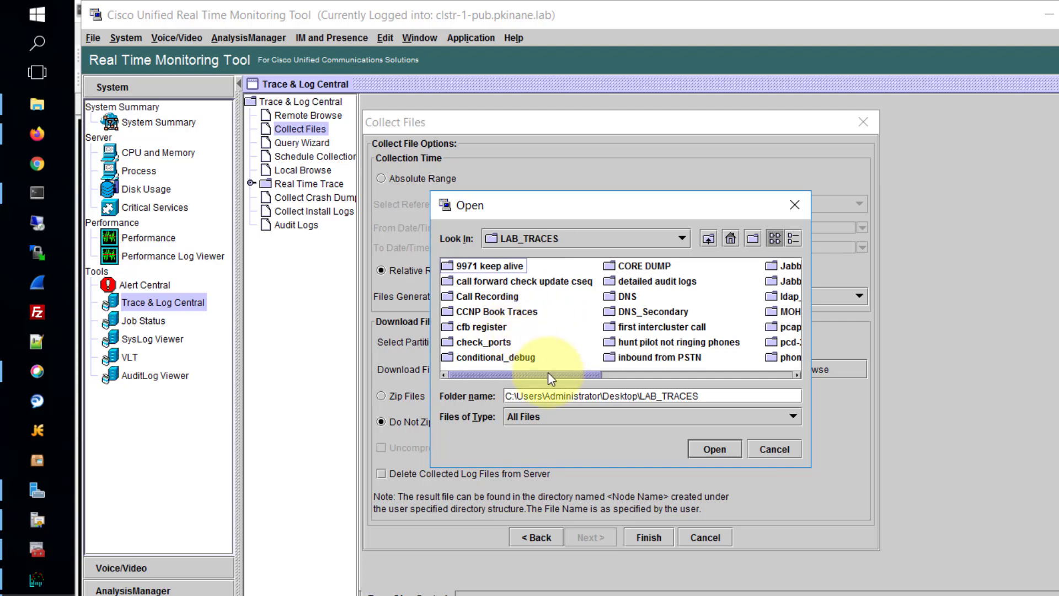
pyautogui.moveTo(548, 374); pyautogui.dragTo(635, 329)
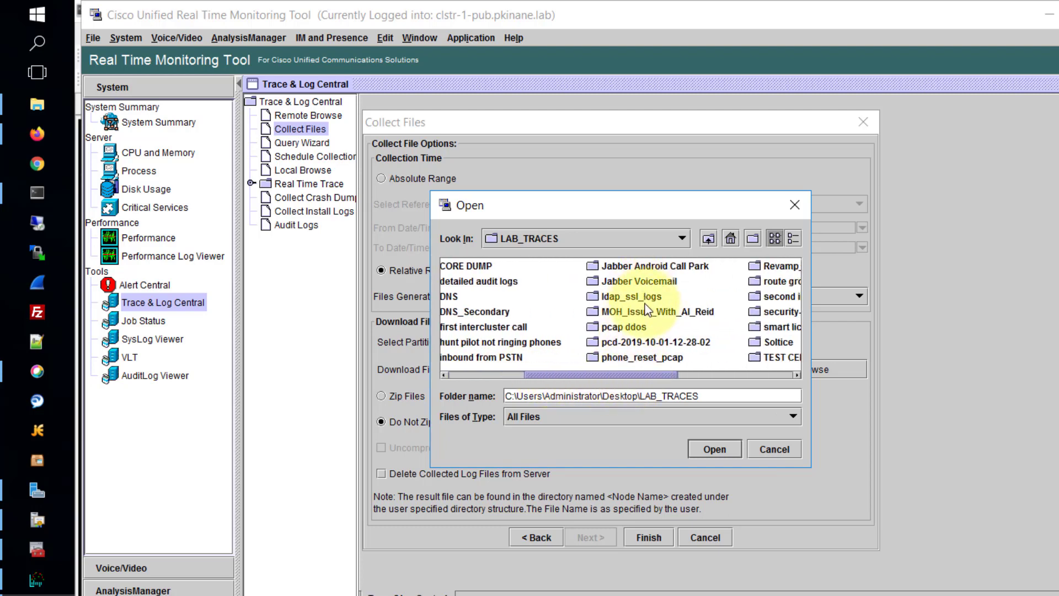
pyautogui.doubleClick(632, 297)
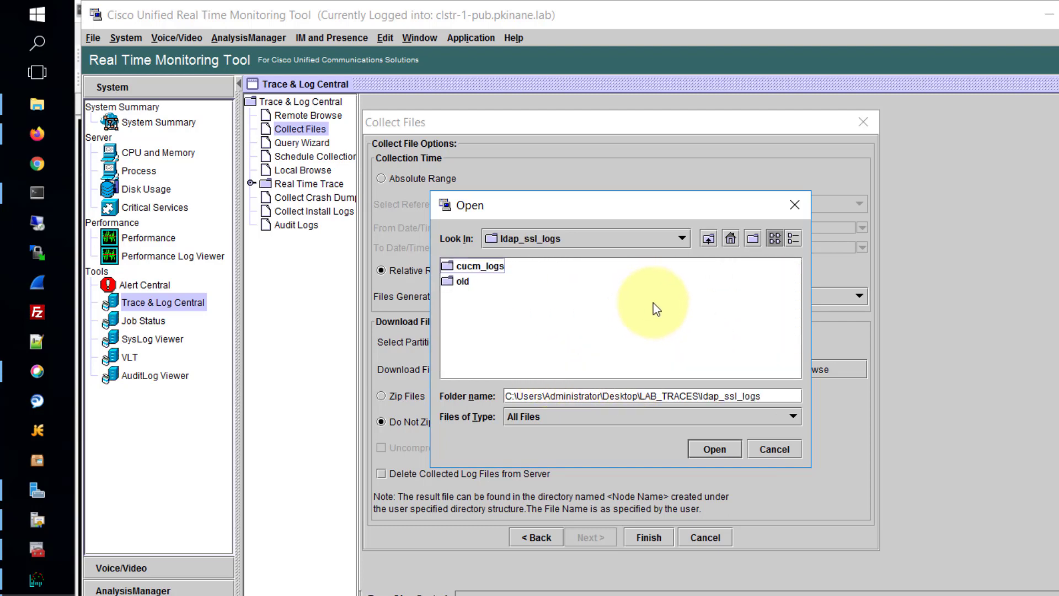
pyautogui.doubleClick(491, 266)
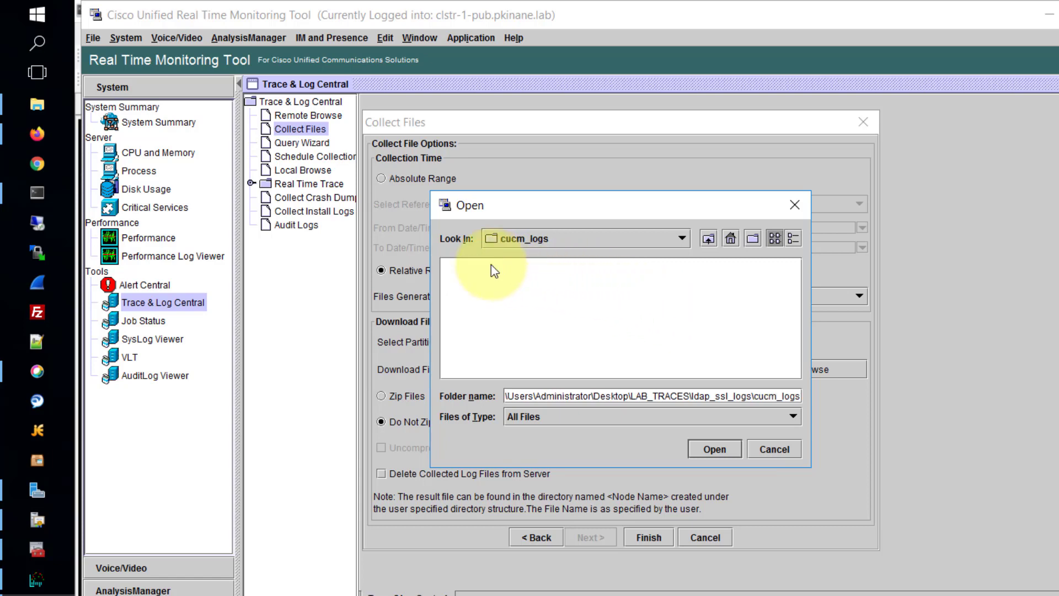
pyautogui.click(709, 445)
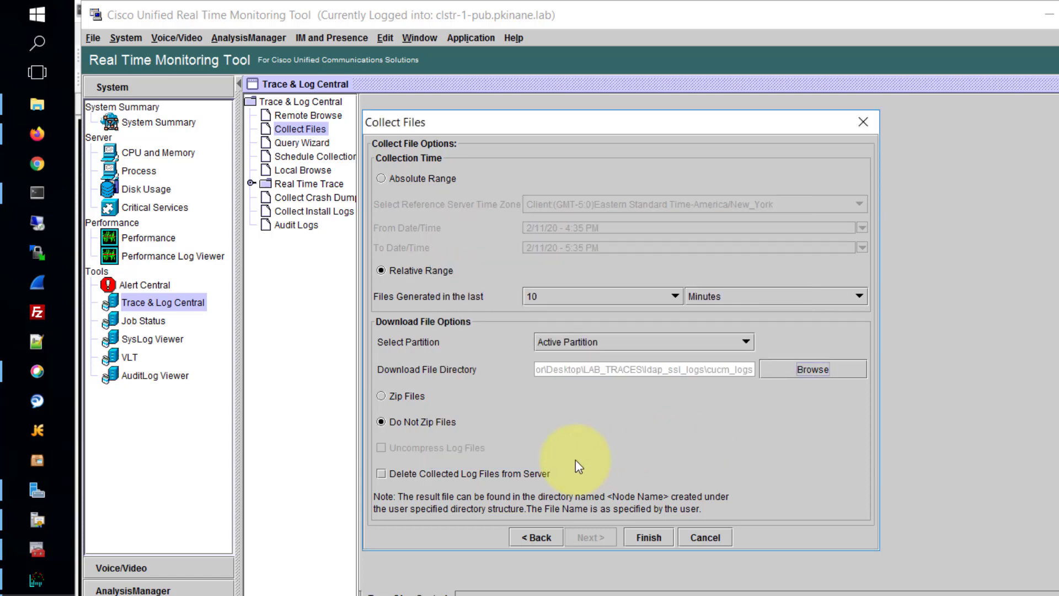
pyautogui.click(379, 473)
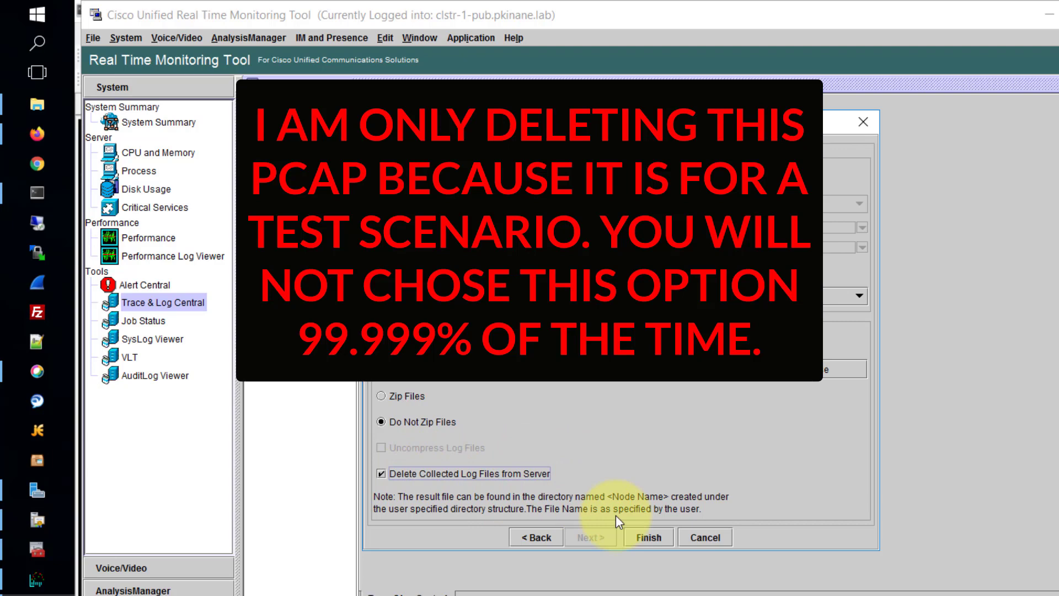
pyautogui.click(646, 532)
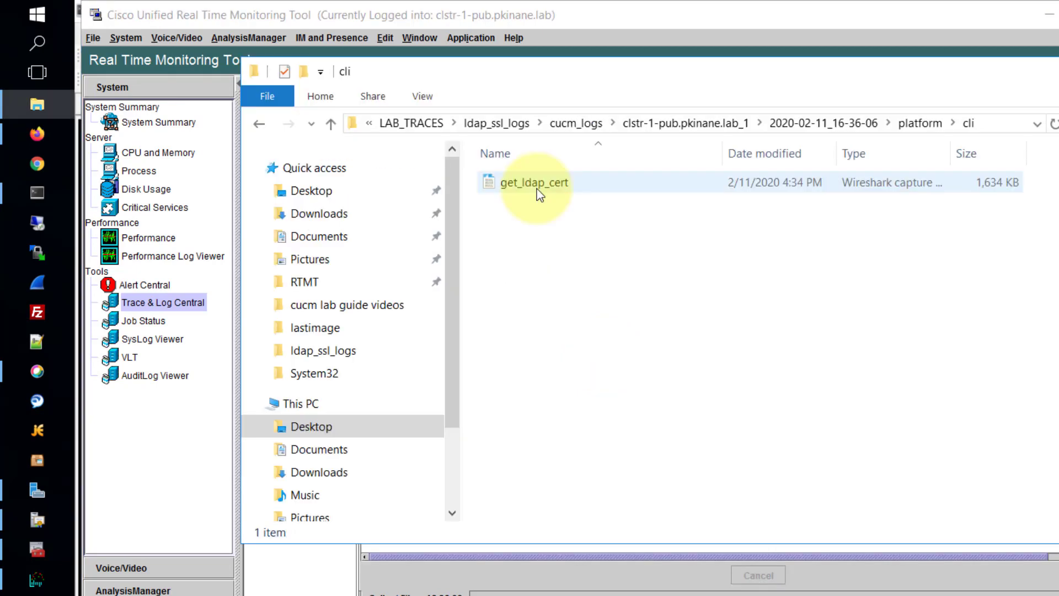
# Open get_ldap_cert.cap and drill into the TLS Certificate handshake down to the server certificate.
pyautogui.doubleClick(539, 191)
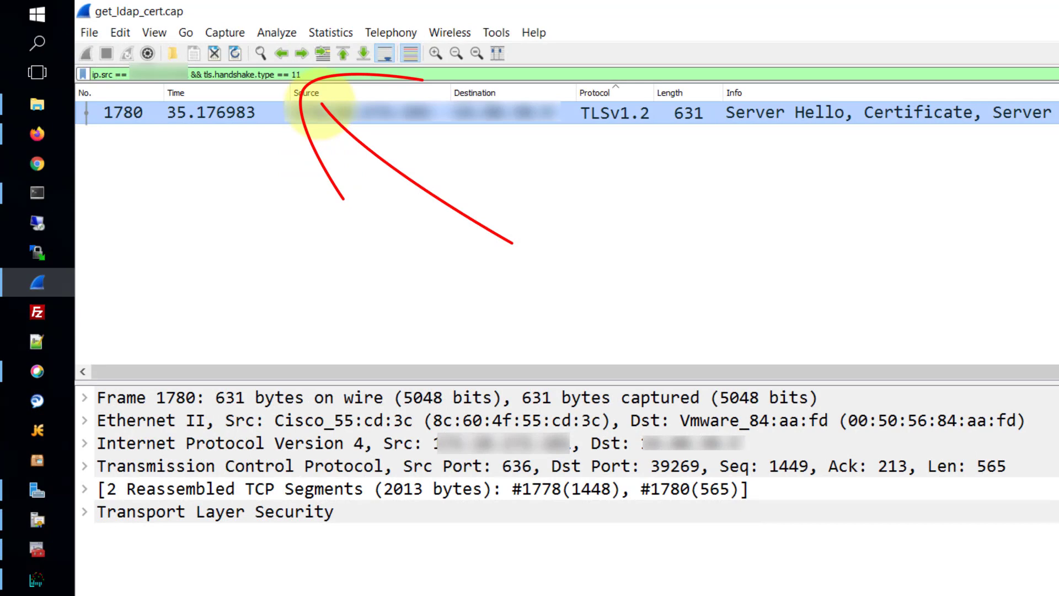
pyautogui.click(83, 512)
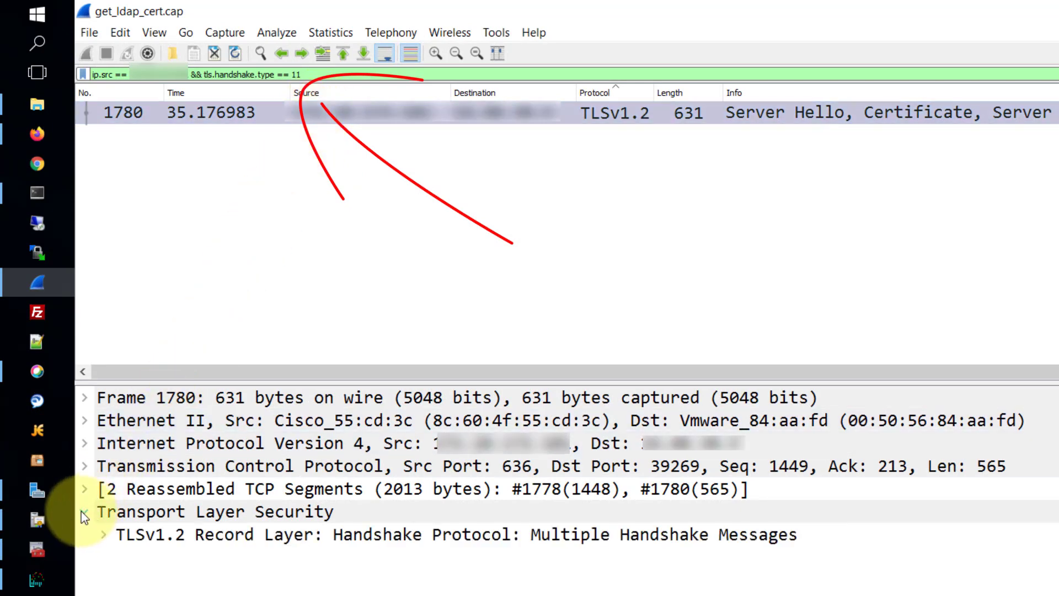
pyautogui.click(104, 535)
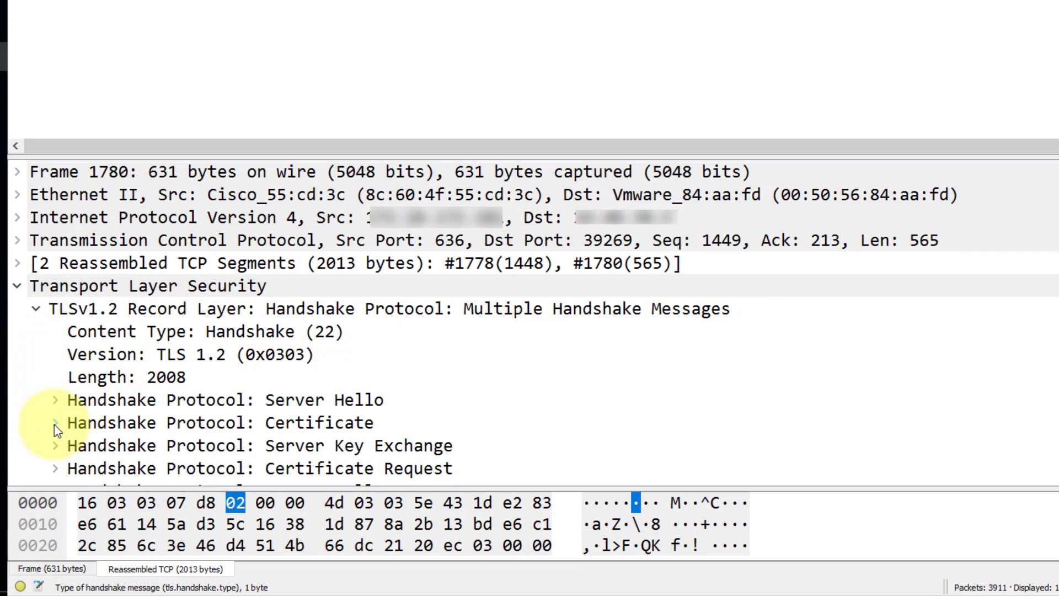
pyautogui.click(101, 577)
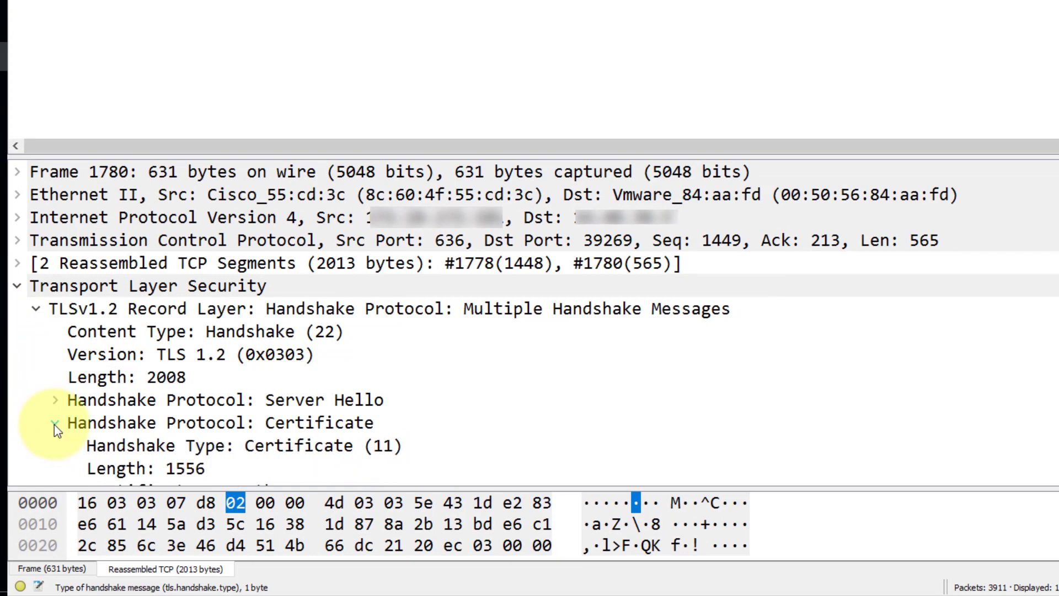
pyautogui.scroll(-2, 319, 395)
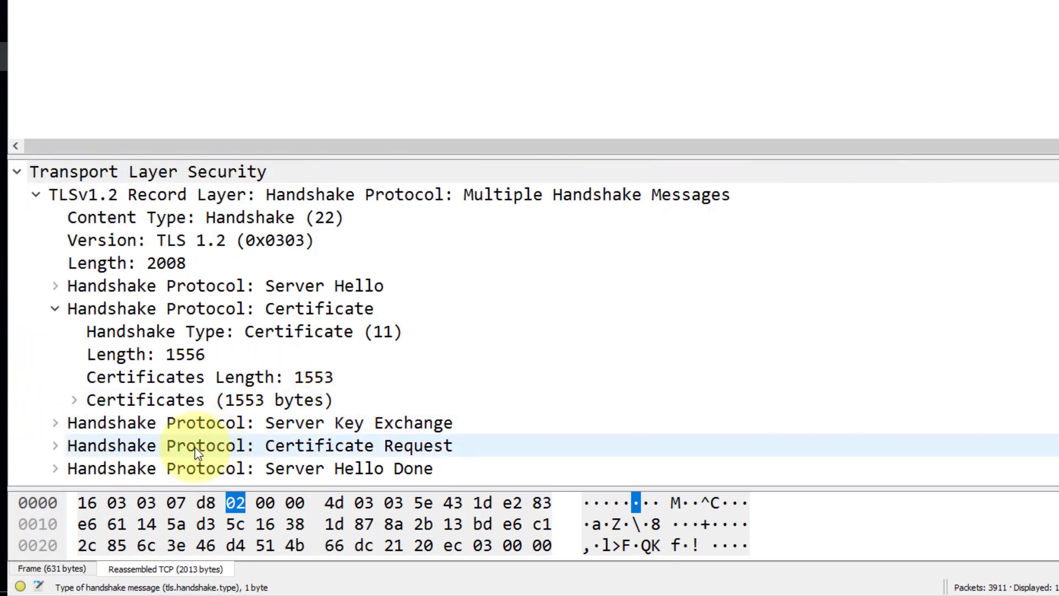
pyautogui.click(72, 401)
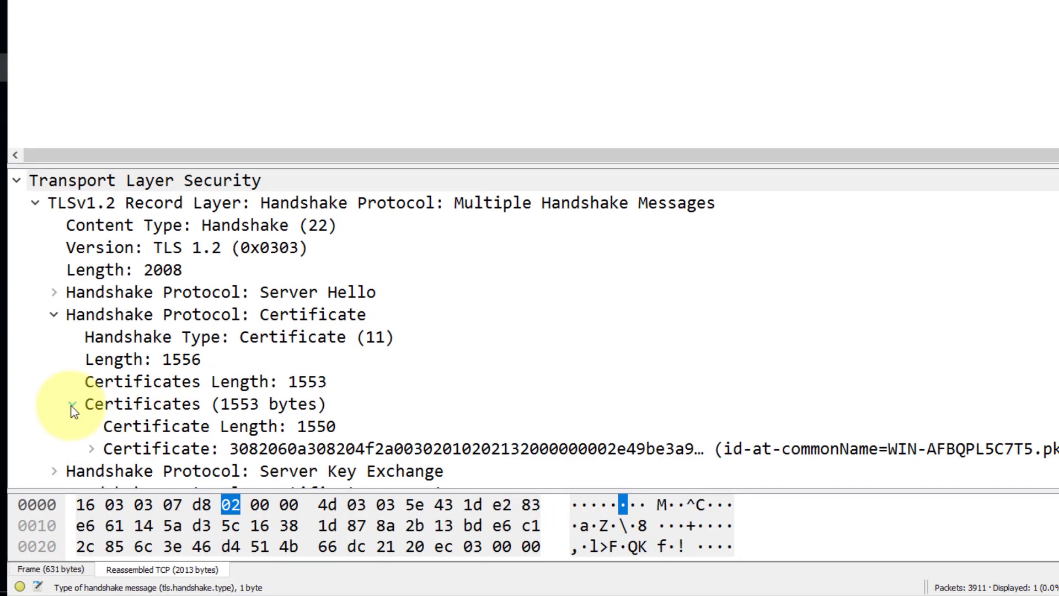
pyautogui.scroll(-1, 331, 287)
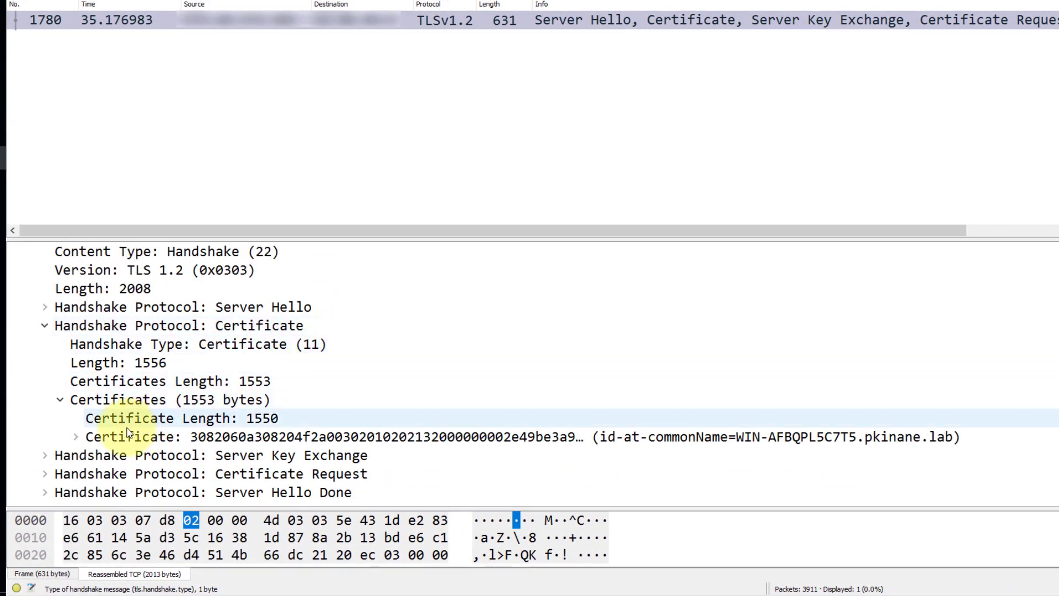
pyautogui.click(76, 436)
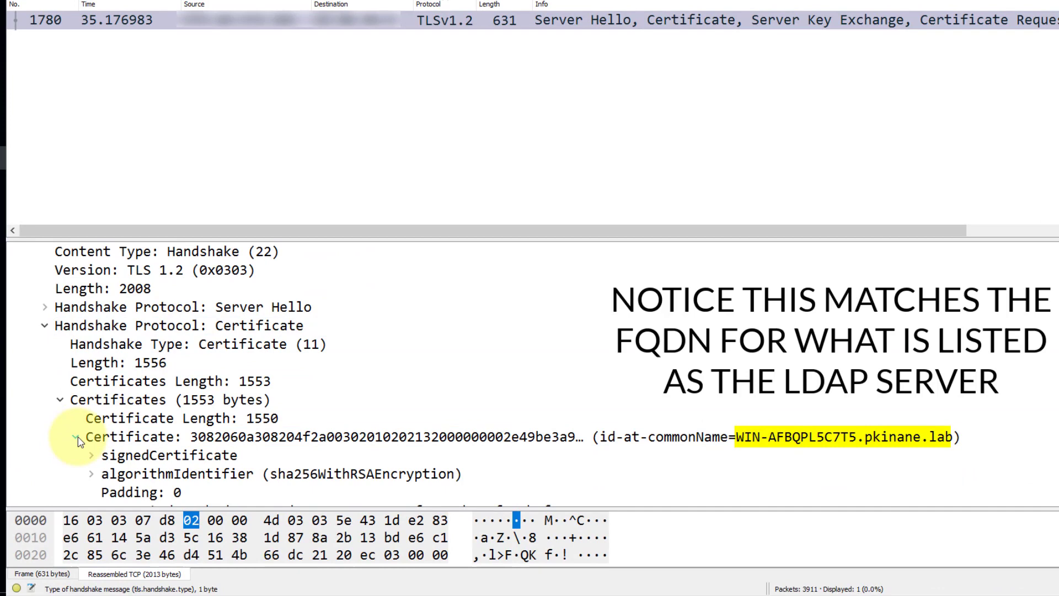
# Export the Certificate entry's packet bytes as ldap_cert.cer, then minimize Wireshark.
pyautogui.scroll(-2, 80, 436)
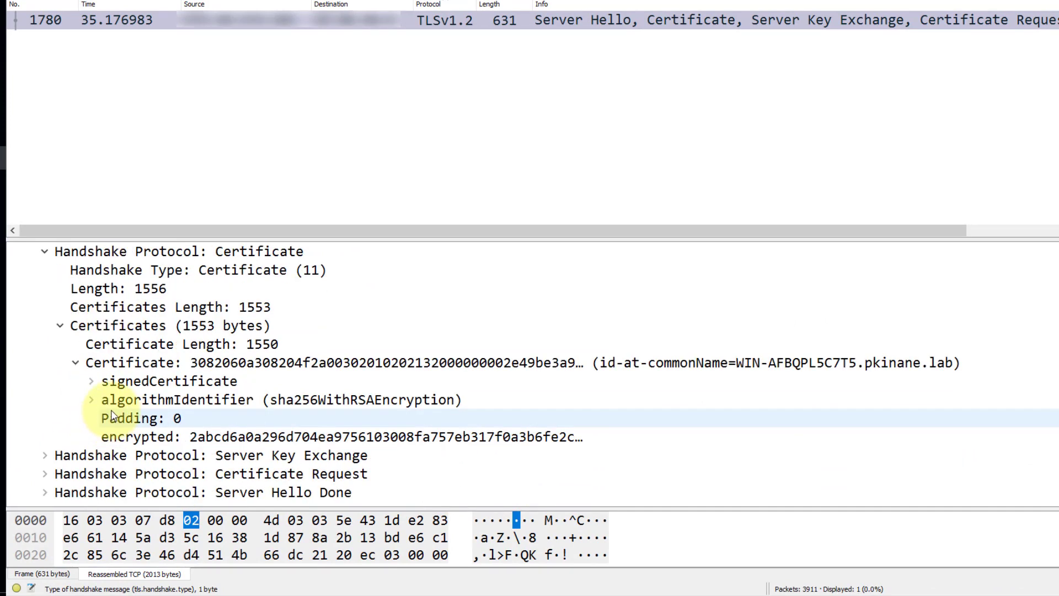
pyautogui.click(75, 364)
pyautogui.click(309, 437)
pyautogui.rightClick(308, 438)
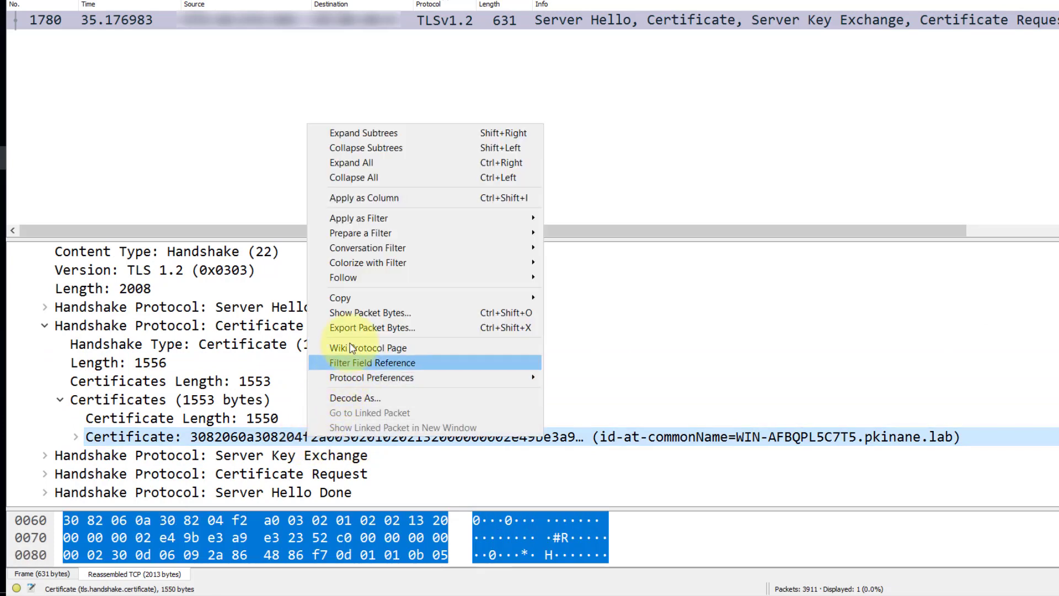
pyautogui.click(366, 326)
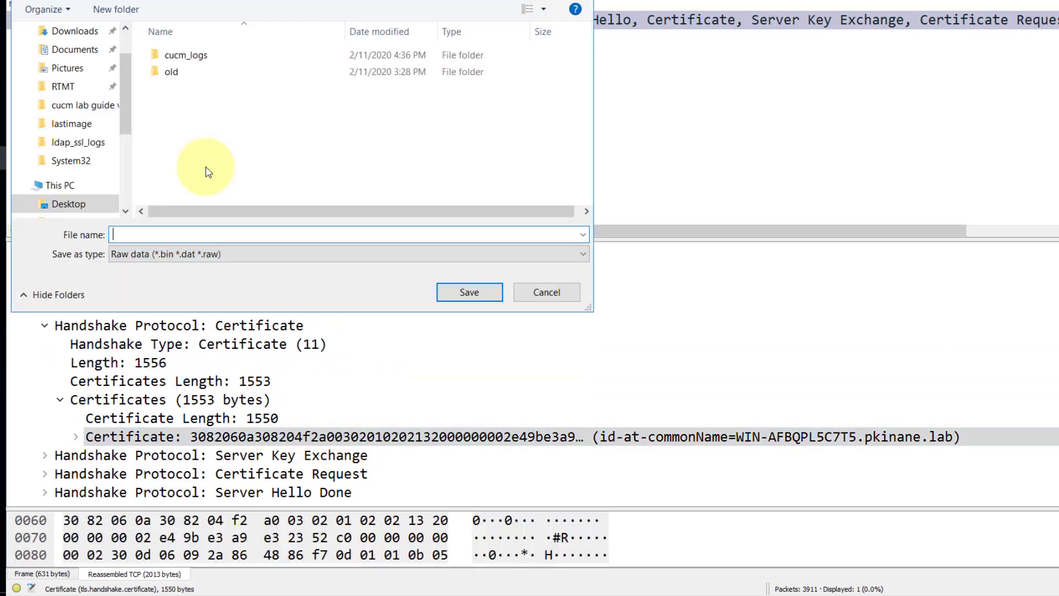
pyautogui.write('ldap_cert.cer')
pyautogui.click(451, 292)
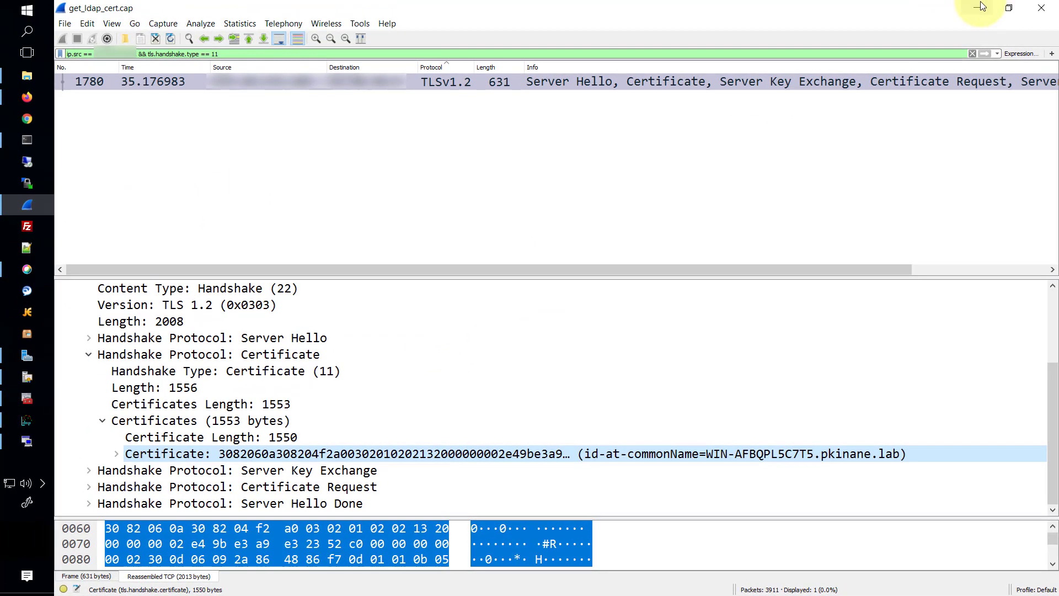
pyautogui.click(981, 4)
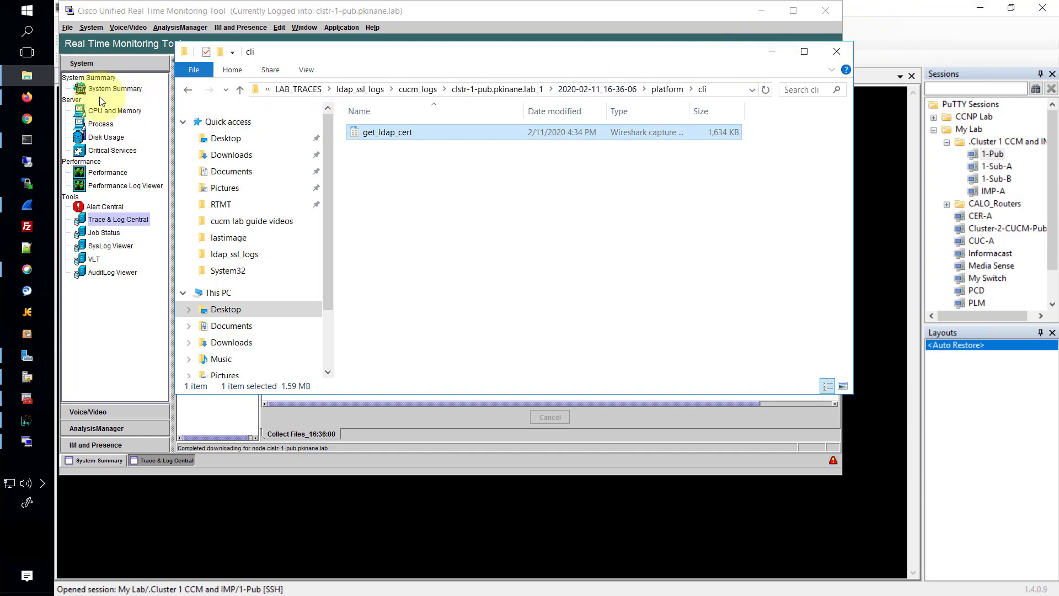
# Go to Cisco Unified OS Administration and log in with the saved admin credentials.
pyautogui.click(26, 97)
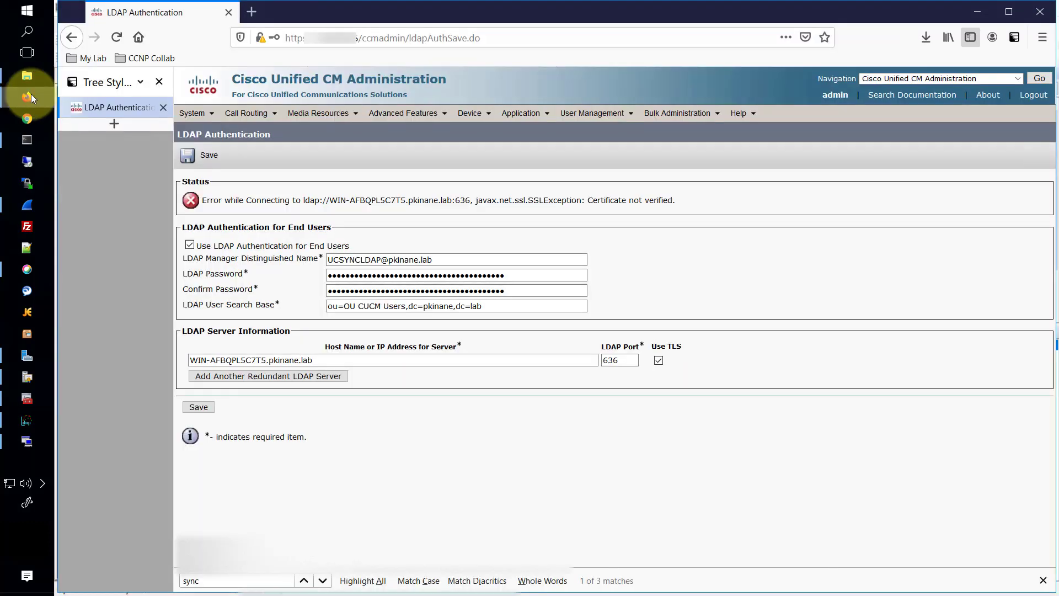
pyautogui.click(936, 77)
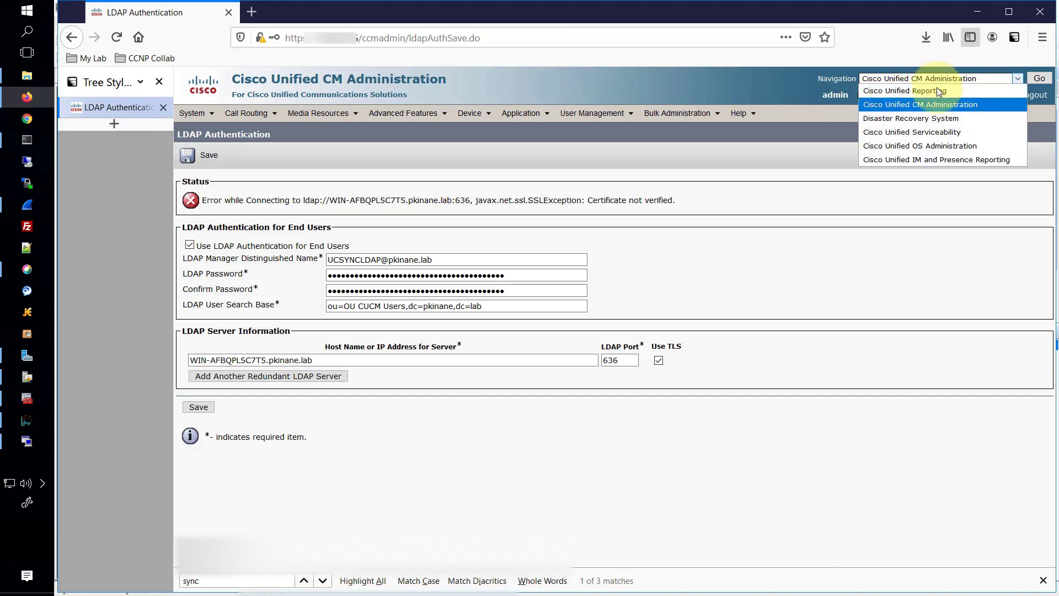
pyautogui.click(936, 146)
pyautogui.click(1039, 78)
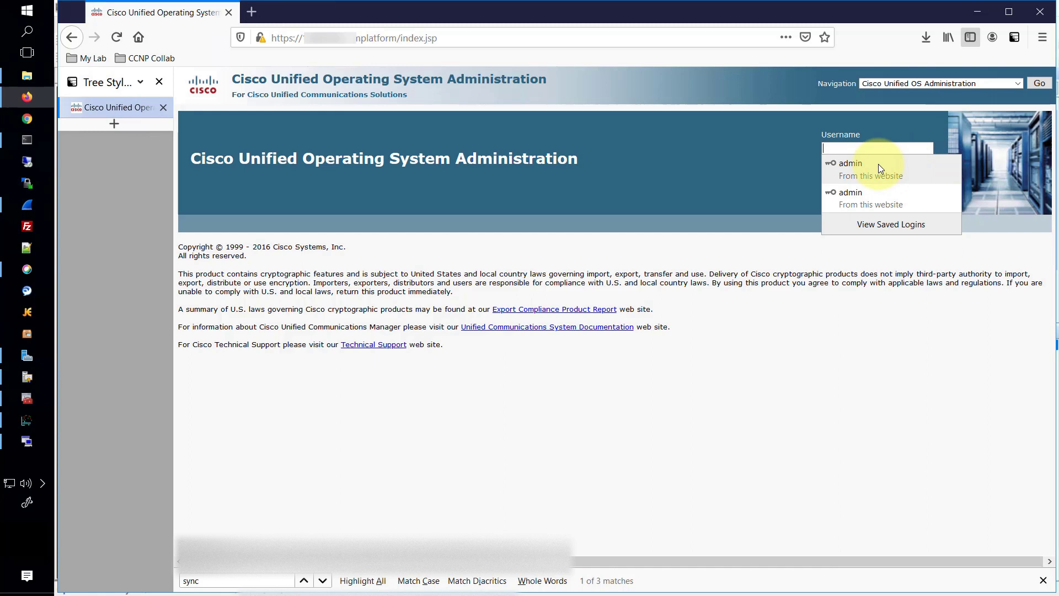
pyautogui.click(878, 164)
pyautogui.click(874, 191)
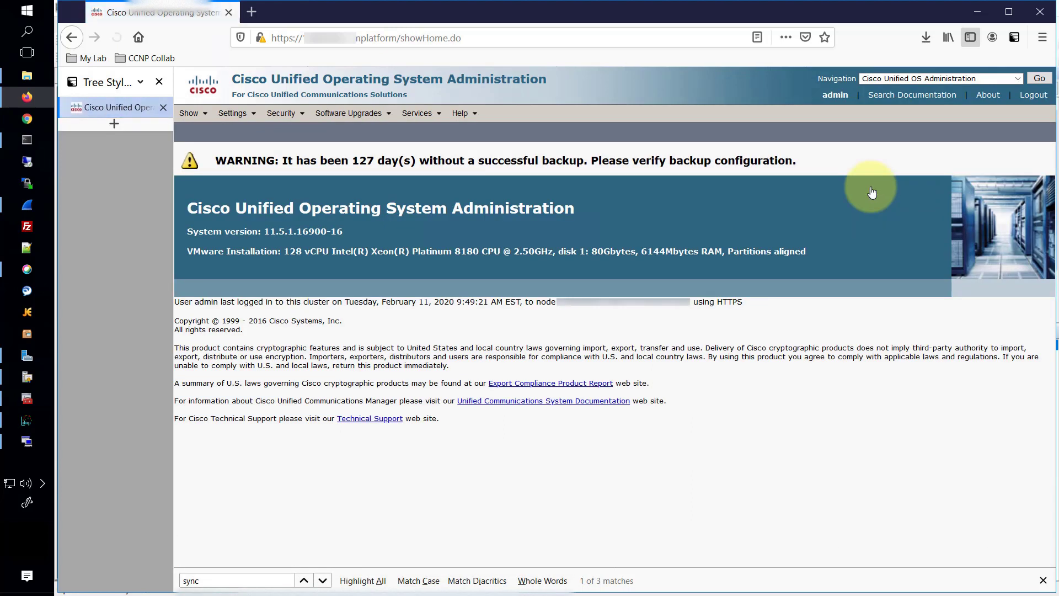
# Upload ldap_cert.cer as a tomcat-trust certificate.
pyautogui.moveTo(282, 113)
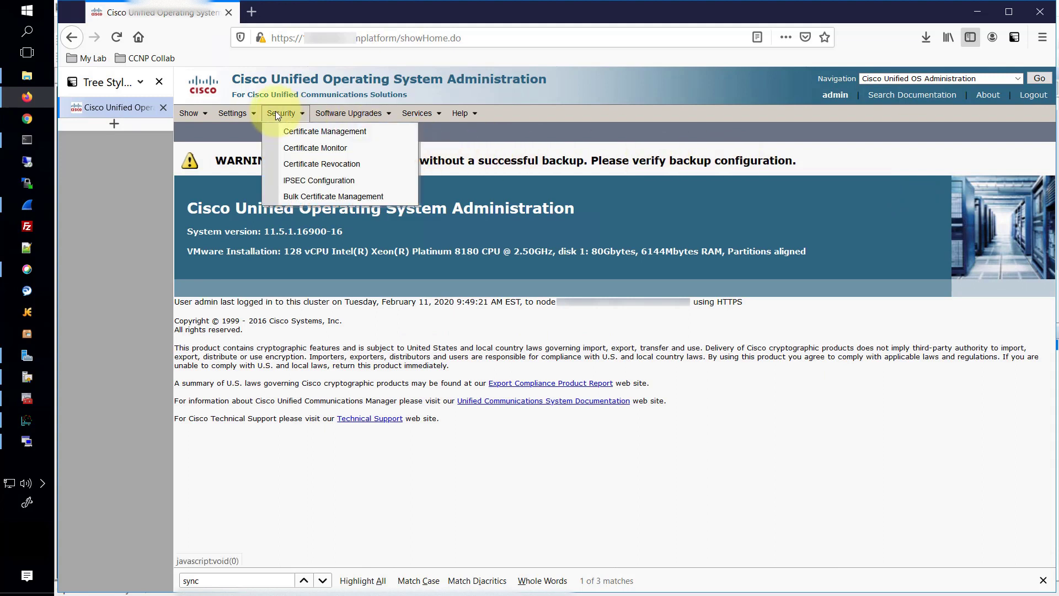
pyautogui.click(291, 133)
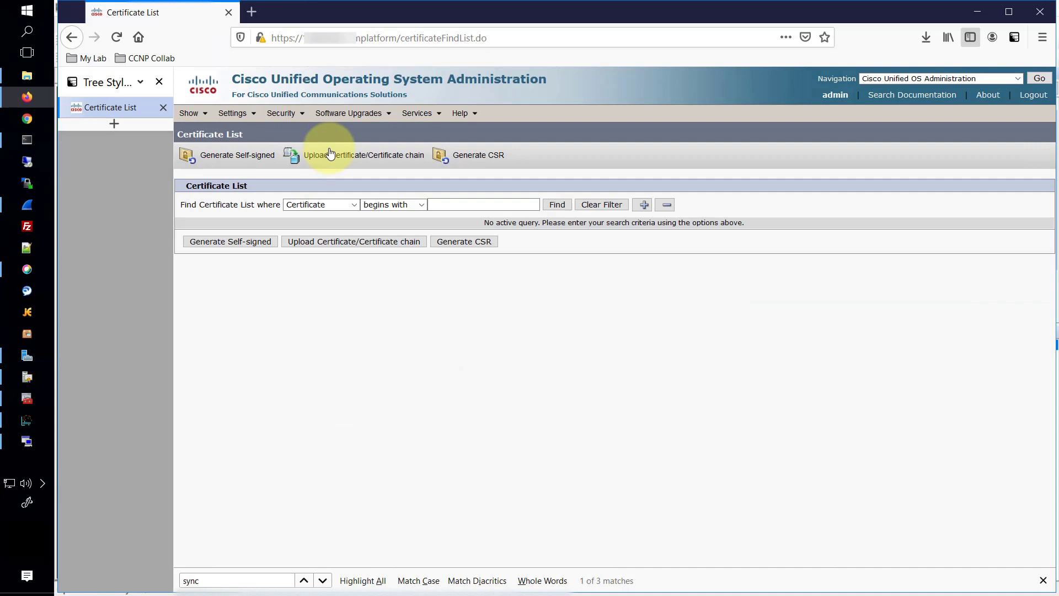
pyautogui.click(312, 156)
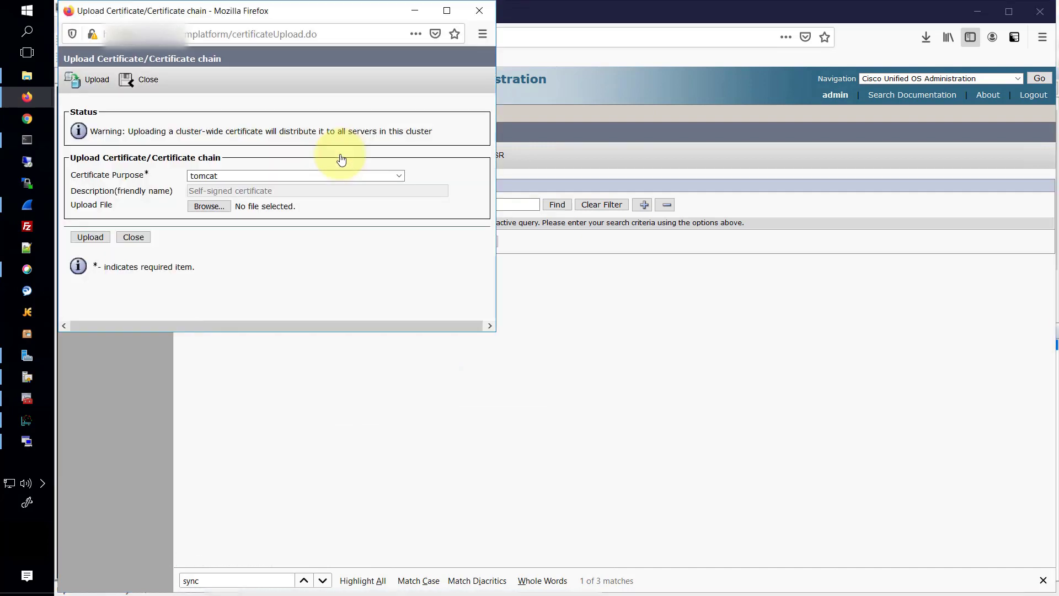
pyautogui.click(284, 176)
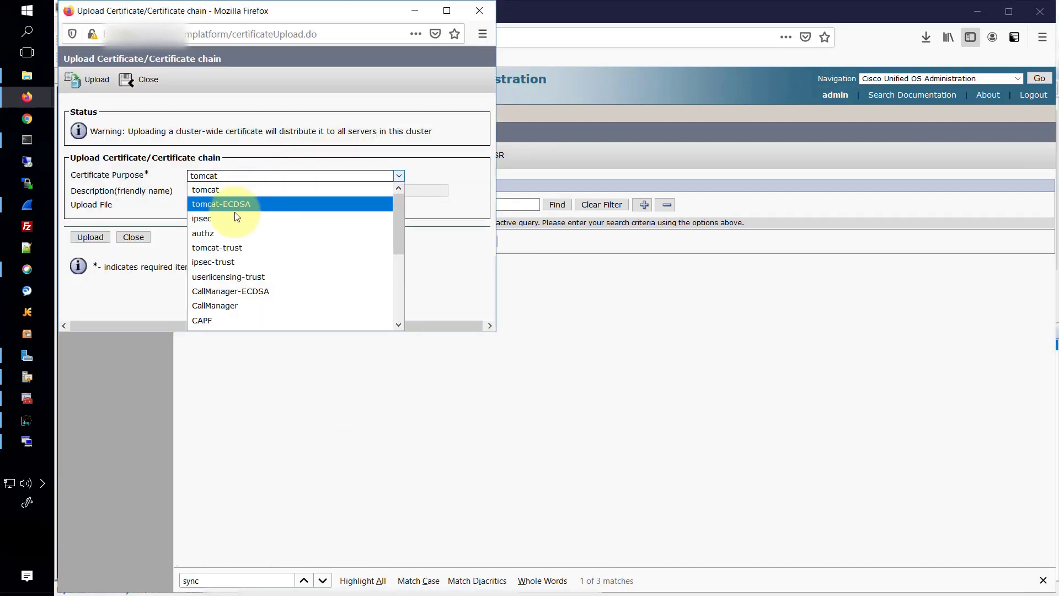
pyautogui.click(205, 247)
pyautogui.click(209, 207)
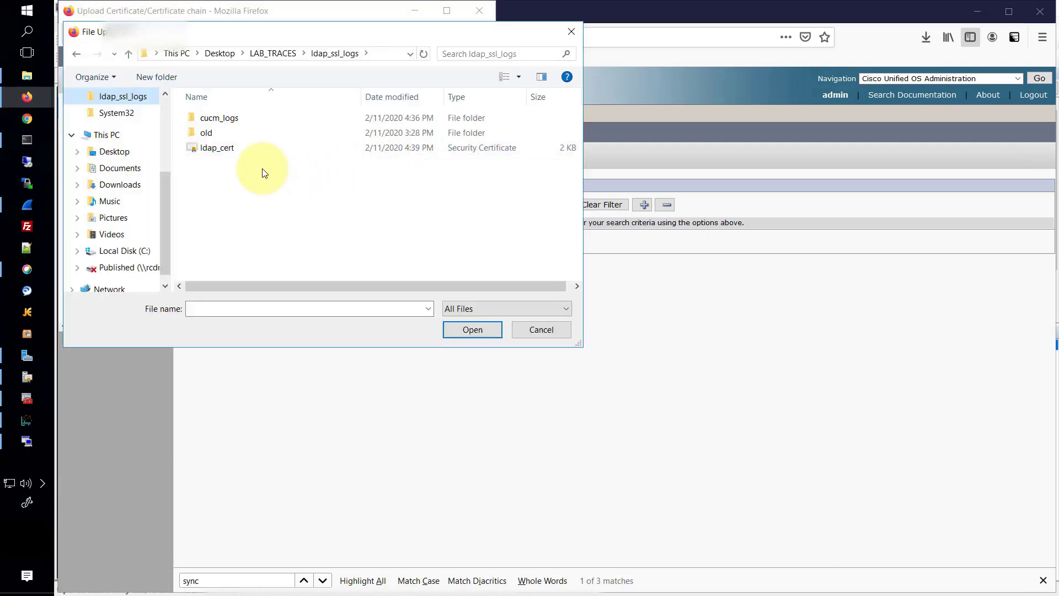
pyautogui.click(218, 148)
pyautogui.click(466, 328)
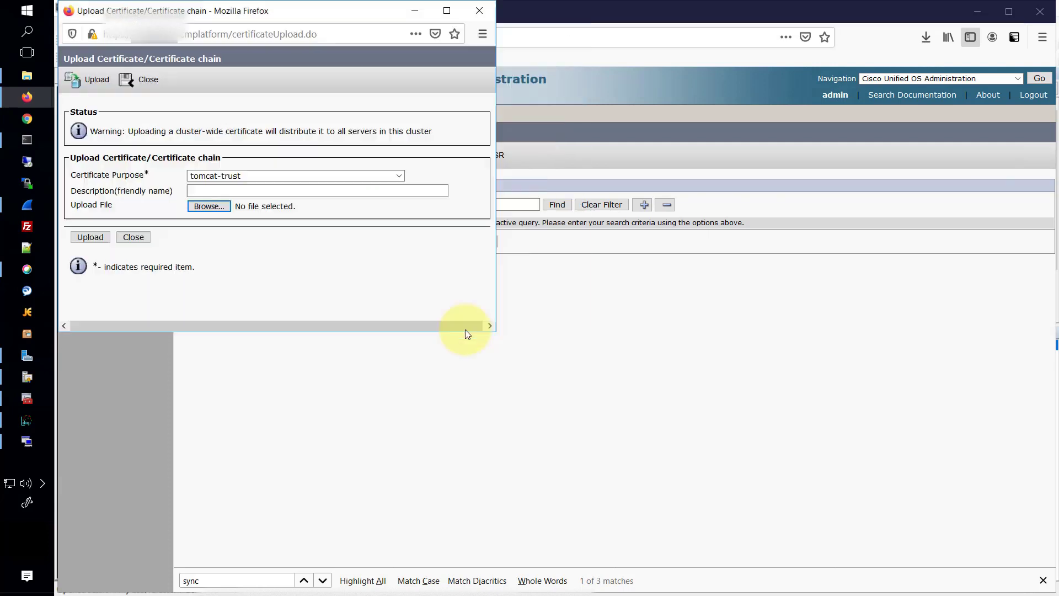
pyautogui.click(92, 238)
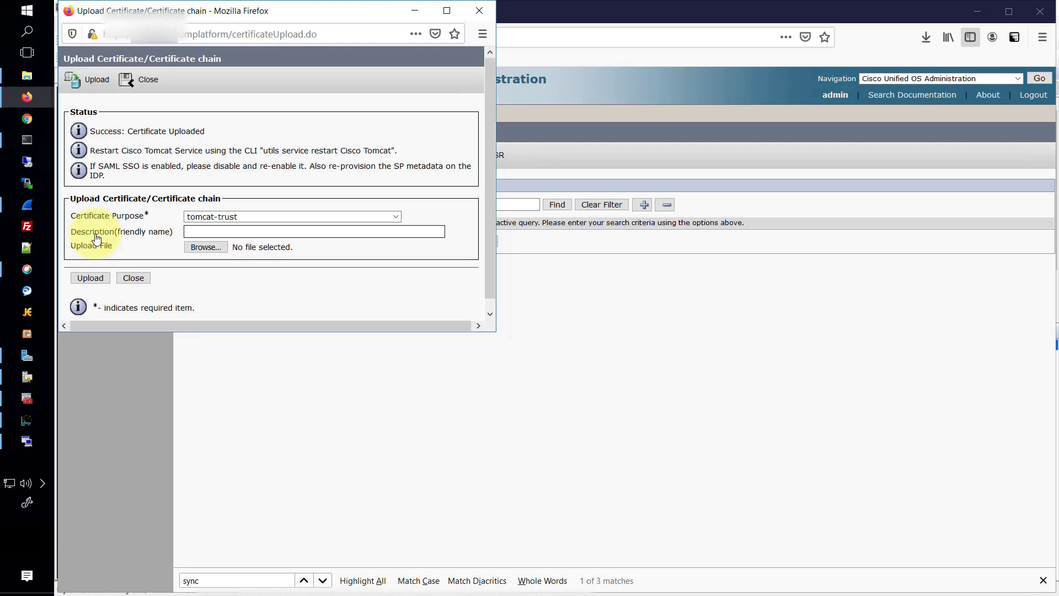
# Copy the suggested 'utils service restart Cisco Tomcat' command for the terminal.
pyautogui.moveTo(263, 150); pyautogui.dragTo(390, 149)
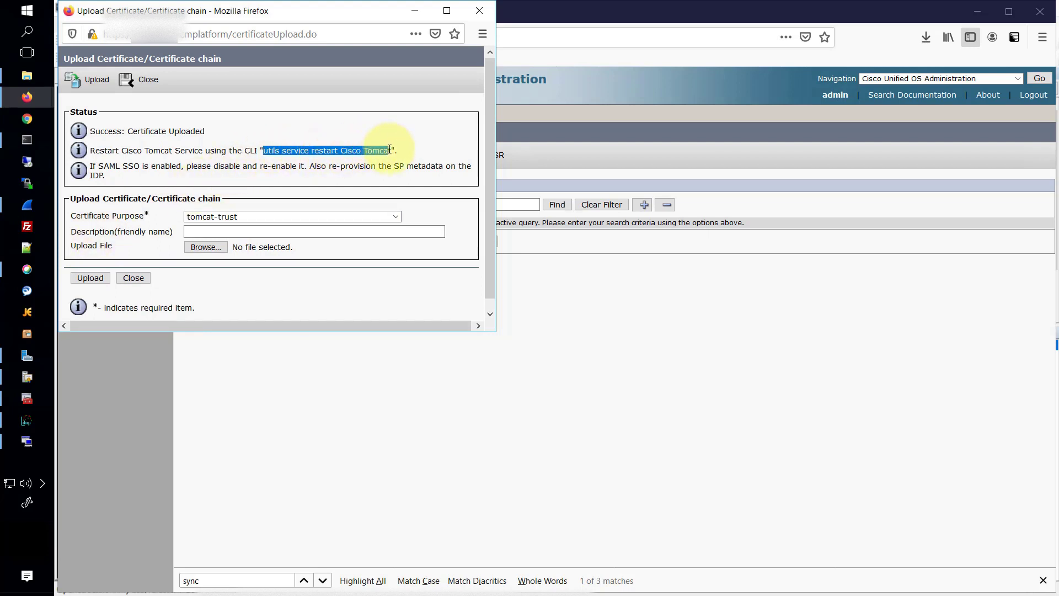
pyautogui.rightClick(390, 150)
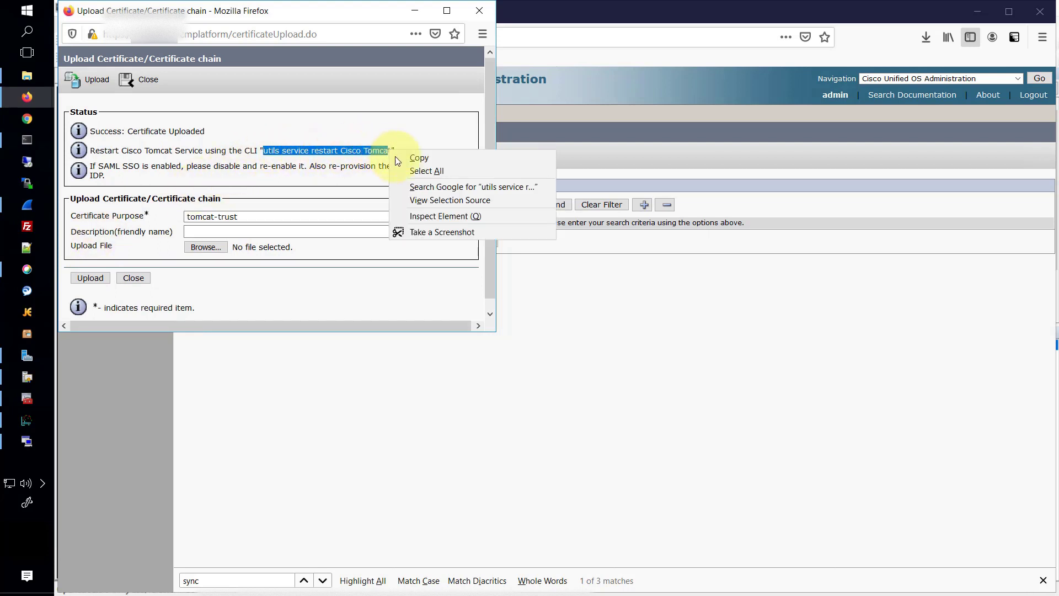
pyautogui.click(423, 158)
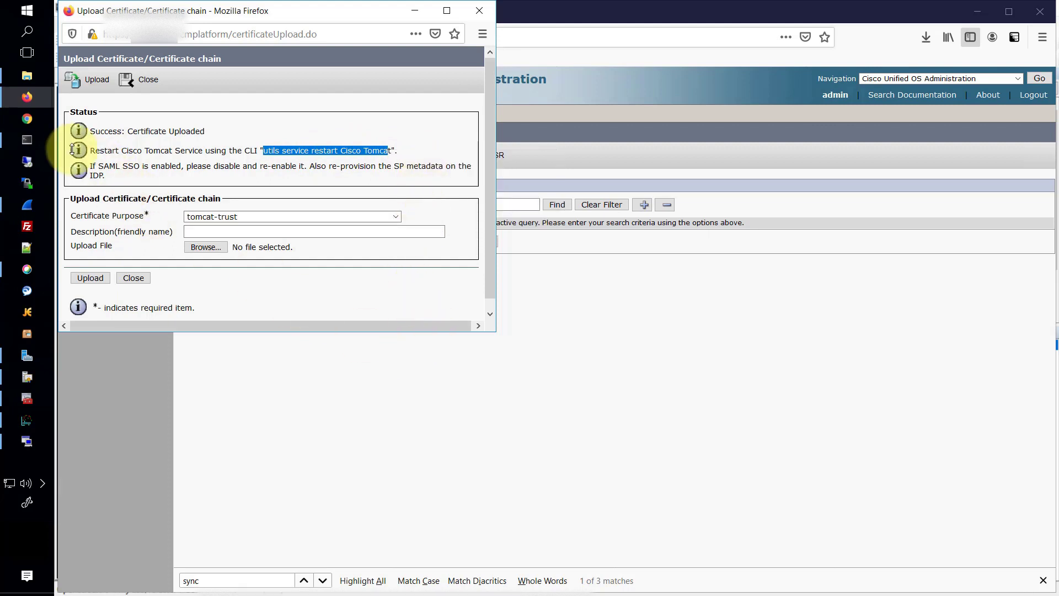
pyautogui.click(28, 141)
# Paste and complete 'utils service restart Cisco Tomcat', then run it on 1-Pub.
pyautogui.rightClick(250, 243)
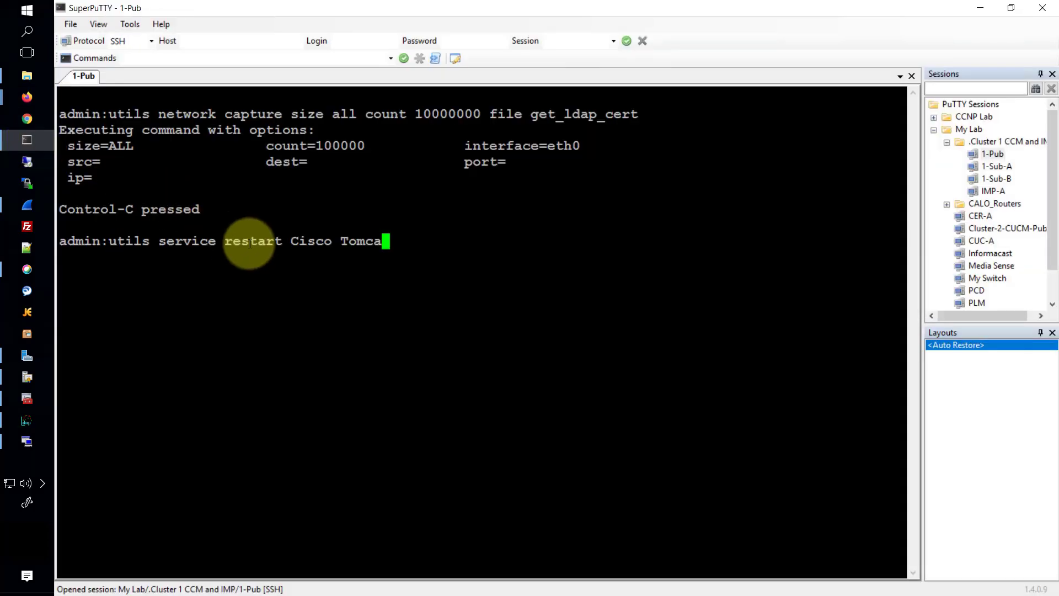
pyautogui.write('t')
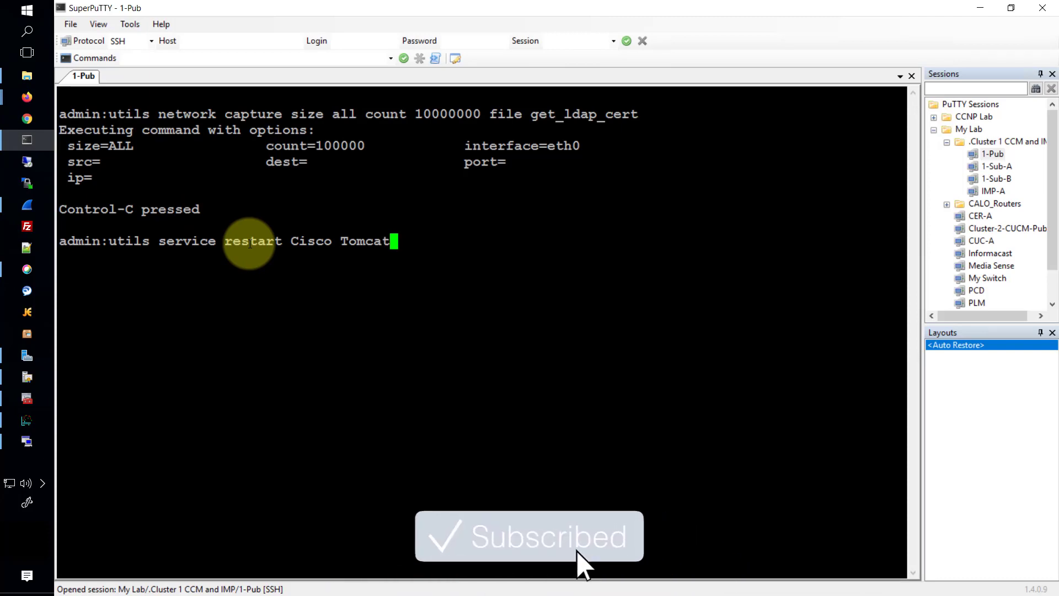
pyautogui.press('Return')
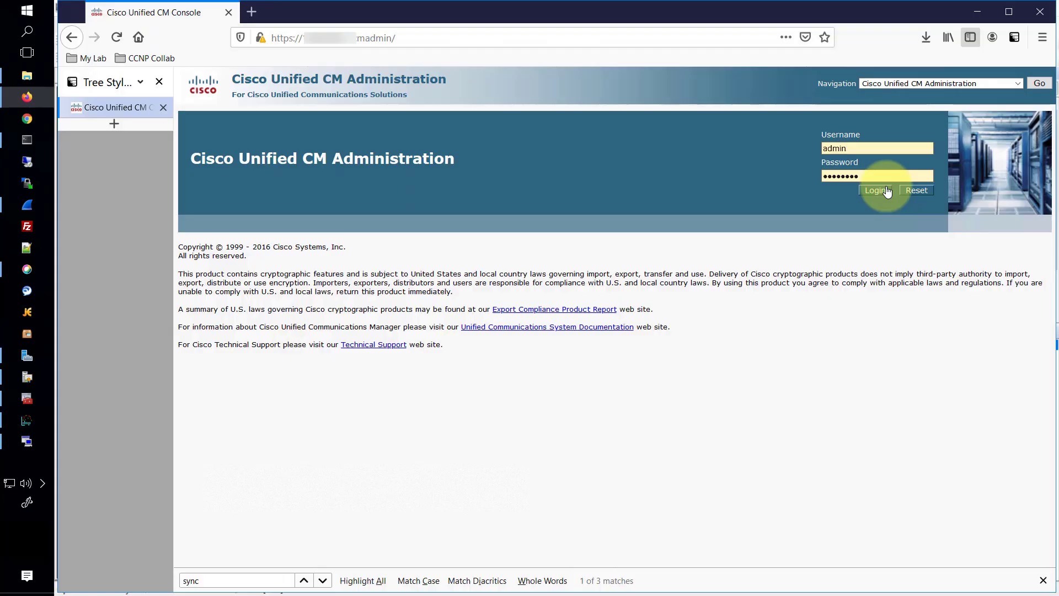
# Log in again and save LDAP Authentication with port 636 and Use TLS ticked.
pyautogui.click(885, 190)
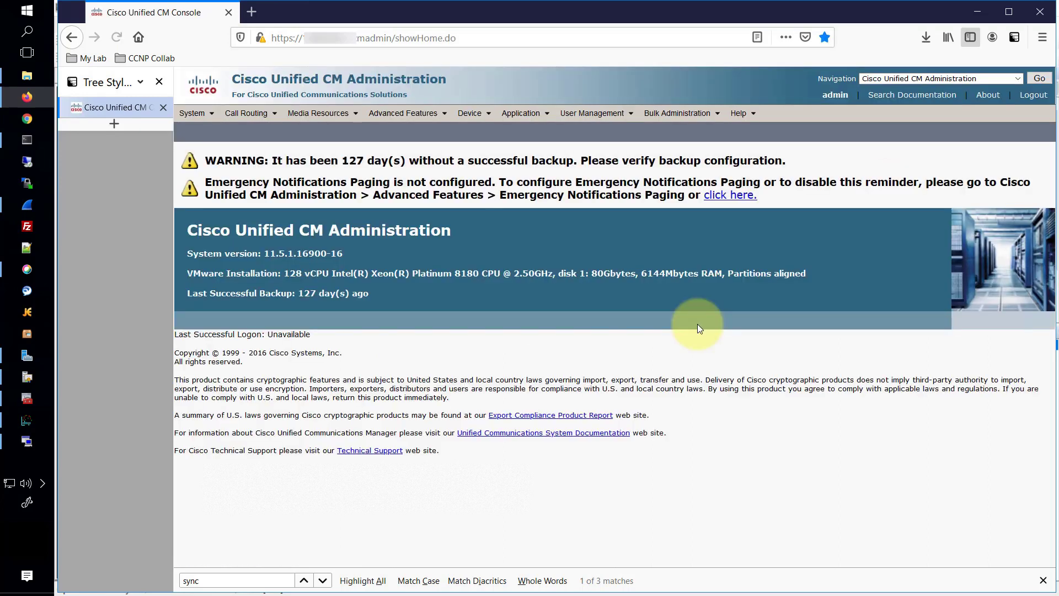
pyautogui.click(193, 113)
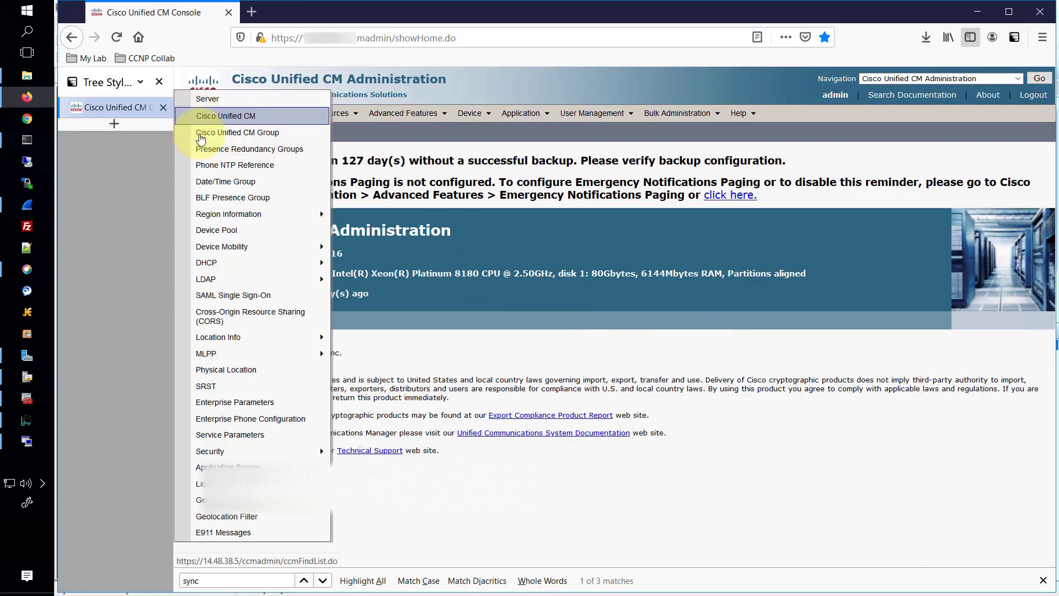
pyautogui.moveTo(256, 278)
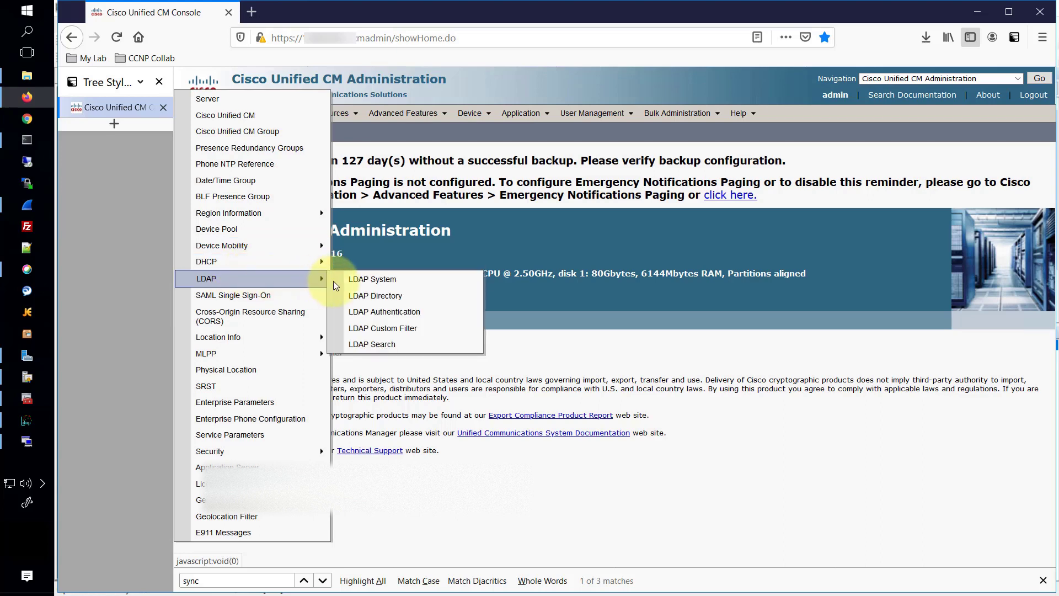
pyautogui.click(394, 312)
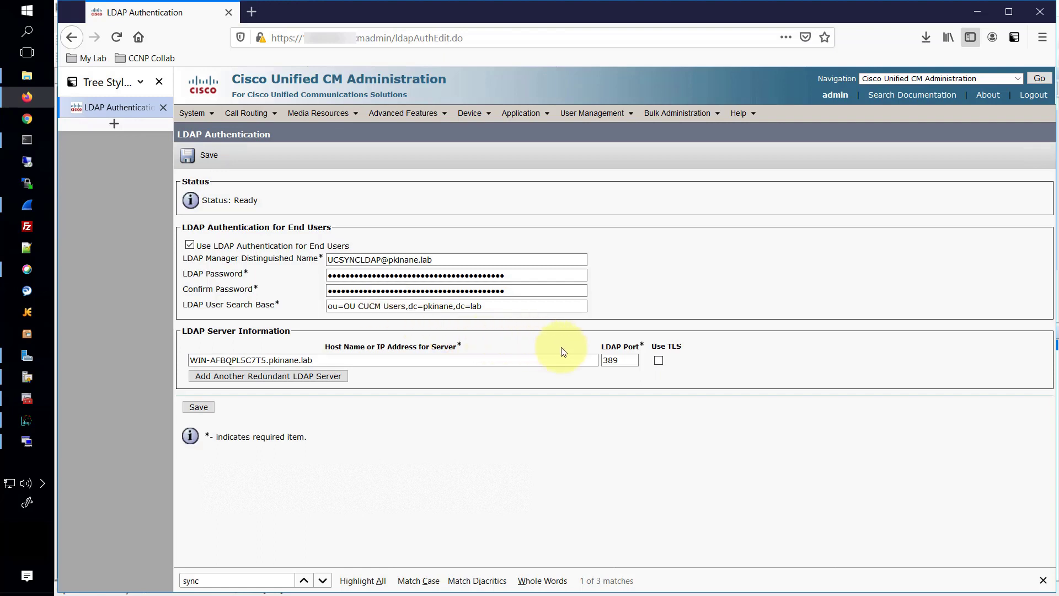
pyautogui.click(620, 360)
pyautogui.doubleClick(601, 359)
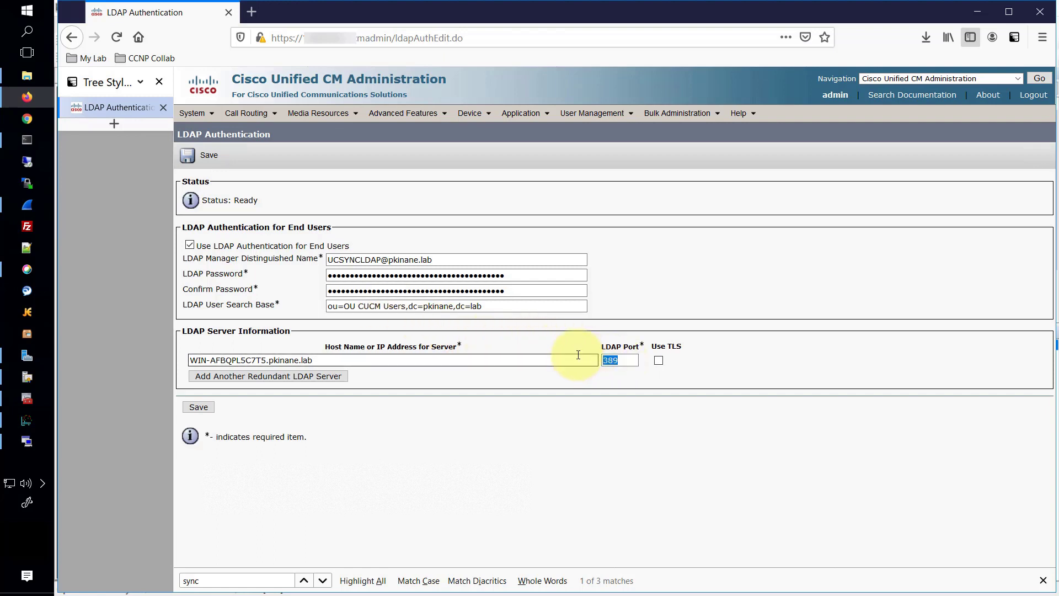
pyautogui.write('636')
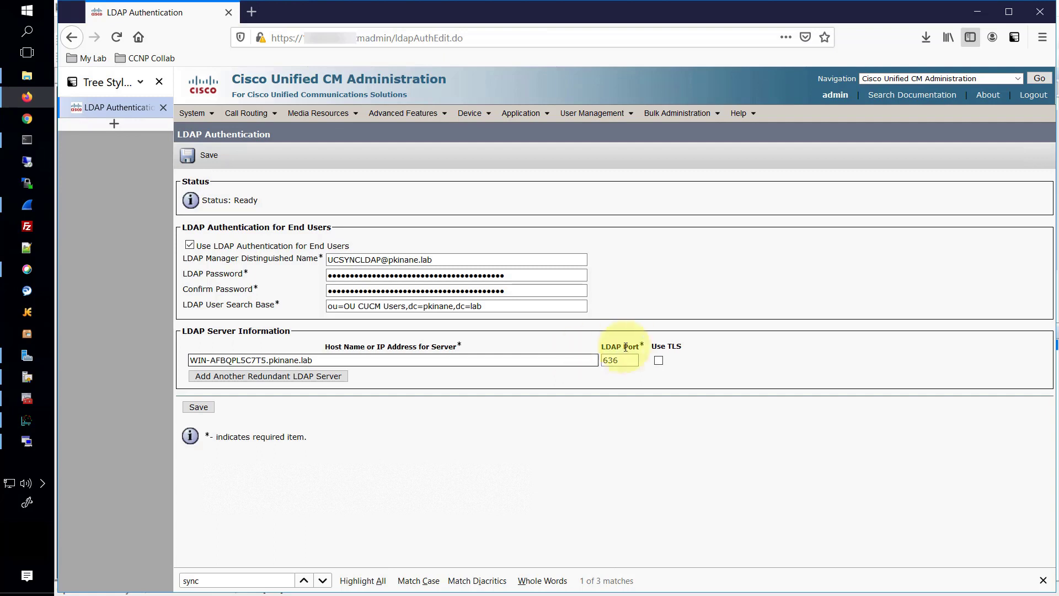
pyautogui.click(659, 360)
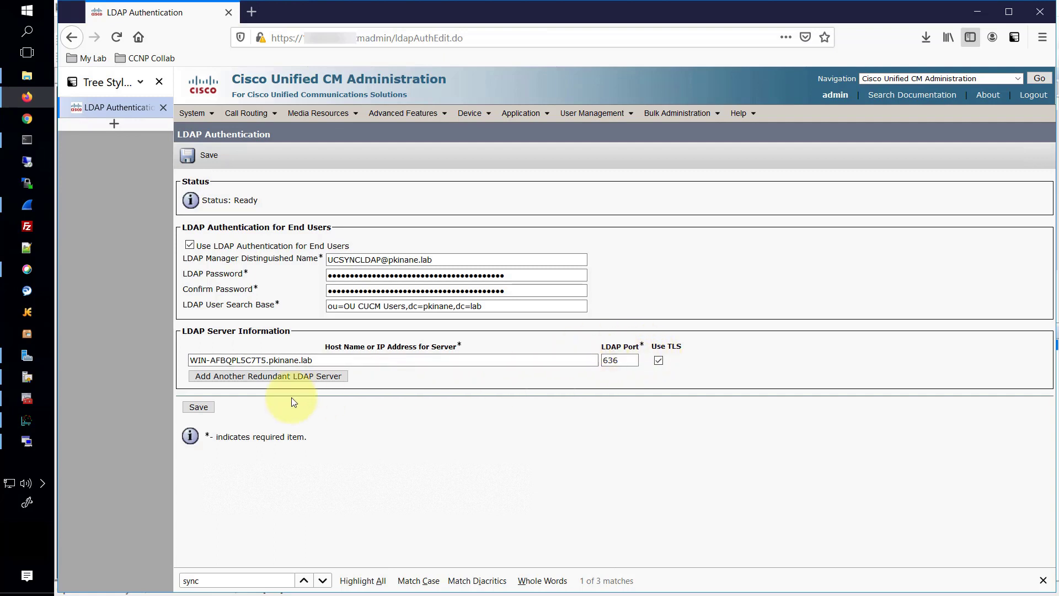
pyautogui.click(199, 408)
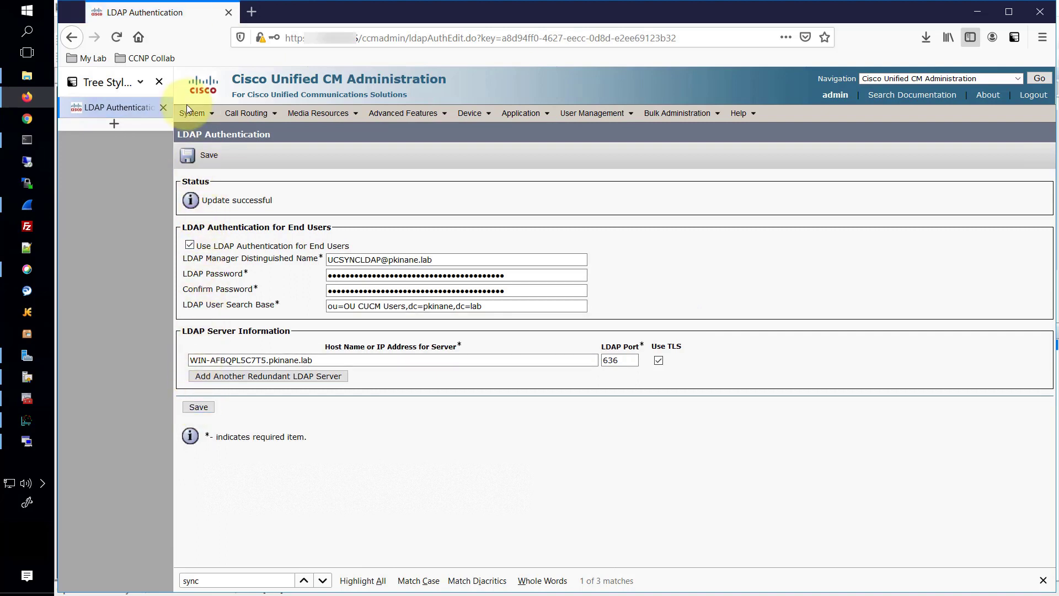
# Open the AD Sync entry from the LDAP Directory list.
pyautogui.moveTo(198, 112)
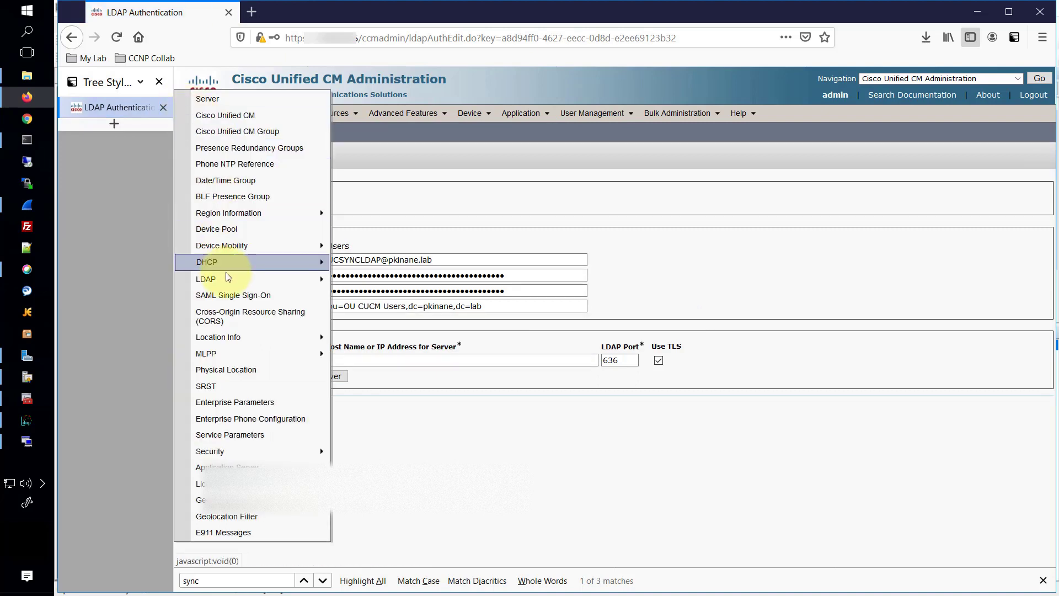
pyautogui.moveTo(229, 279)
pyautogui.click(390, 298)
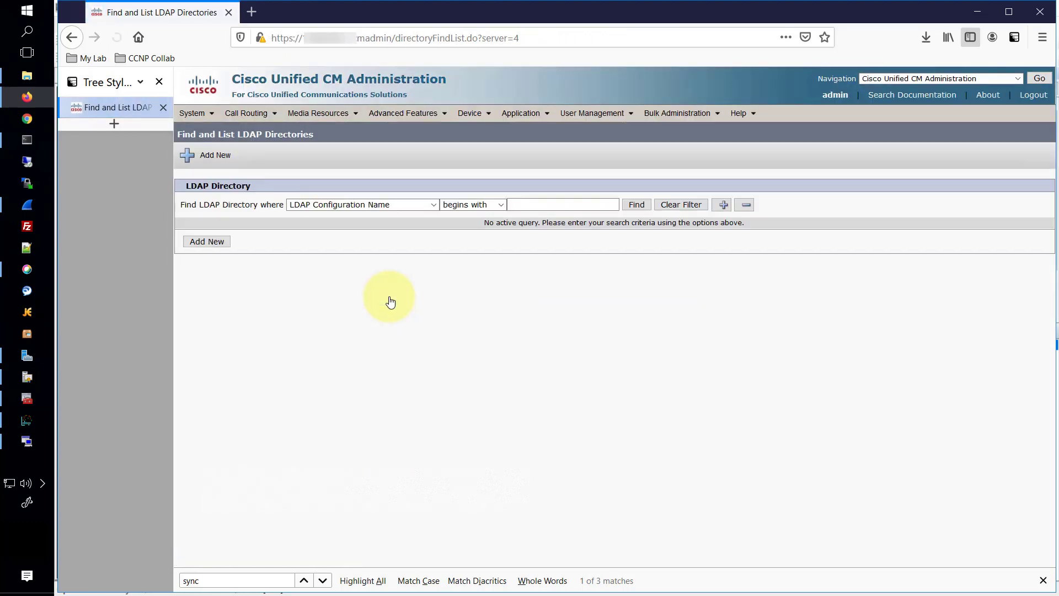
pyautogui.click(633, 205)
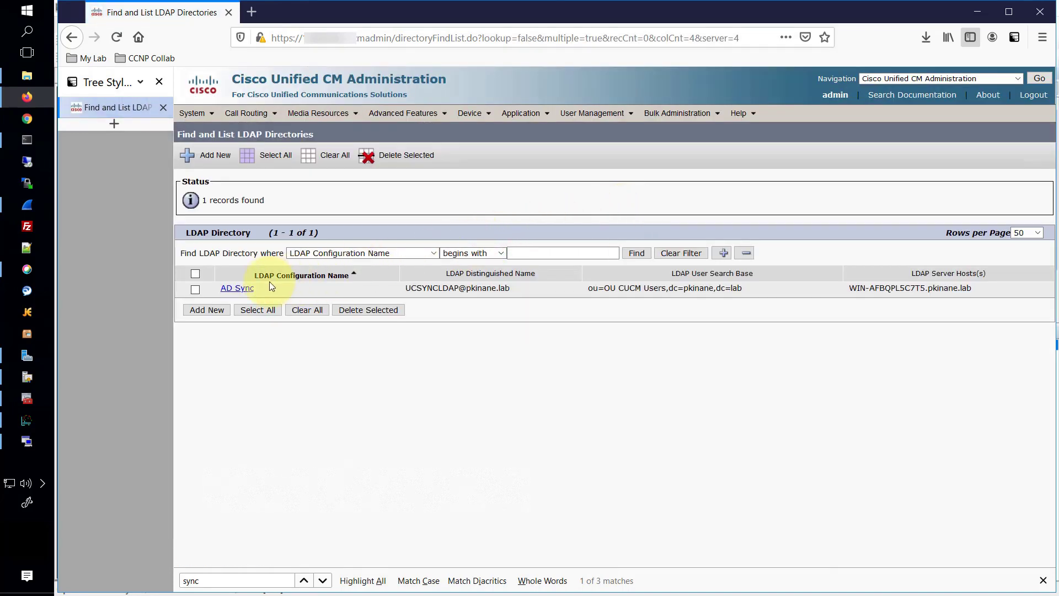
pyautogui.click(228, 288)
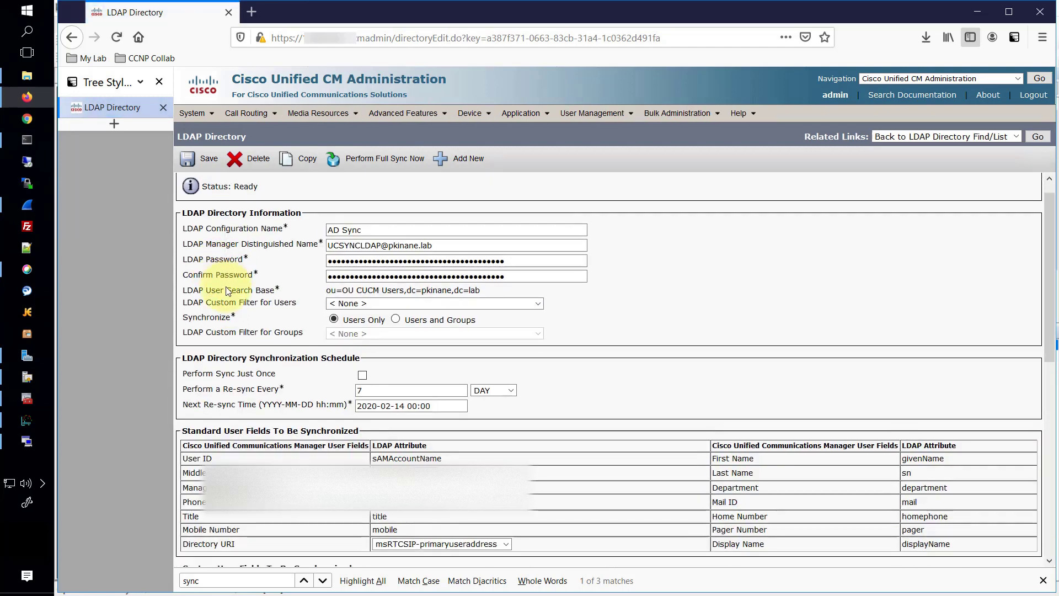
# Change the AD Sync server port from 389 to 636, enable Use TLS, and save.
pyautogui.scroll(-8, 221, 290)
pyautogui.scroll(-2, 226, 291)
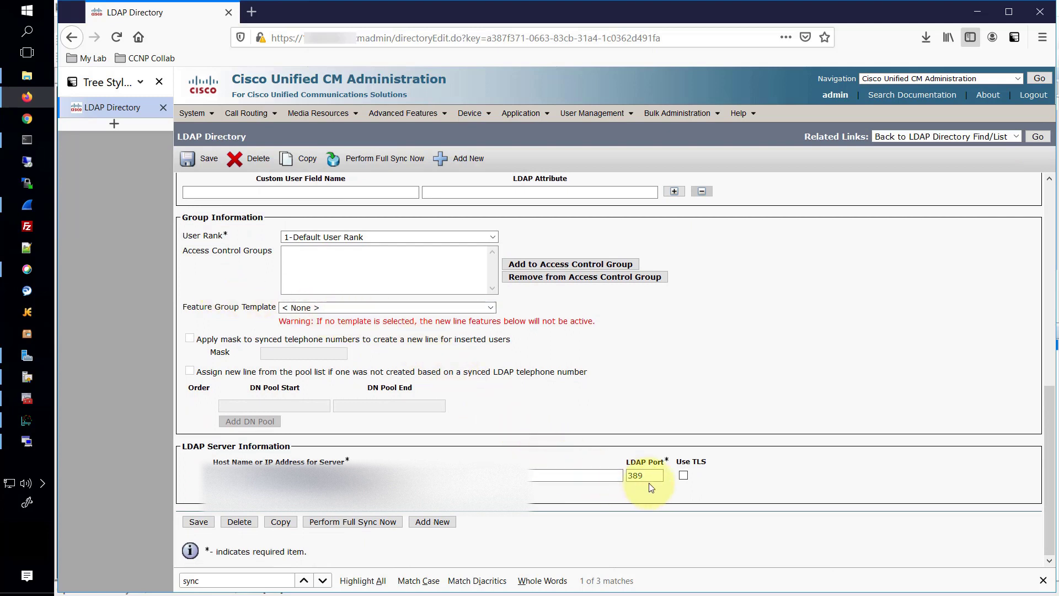
pyautogui.doubleClick(636, 475)
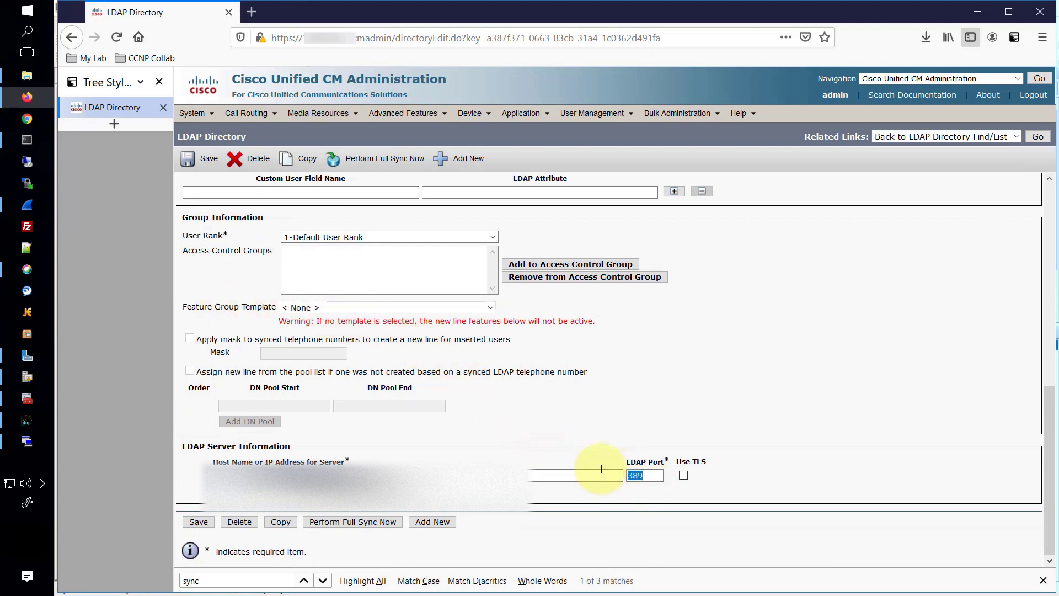
pyautogui.write('636')
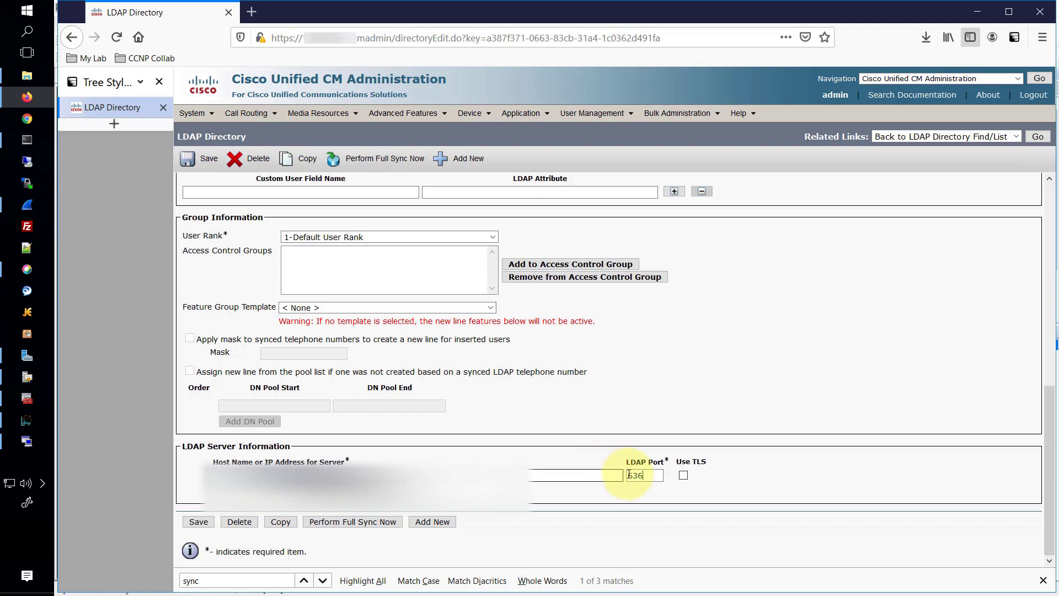
pyautogui.click(684, 476)
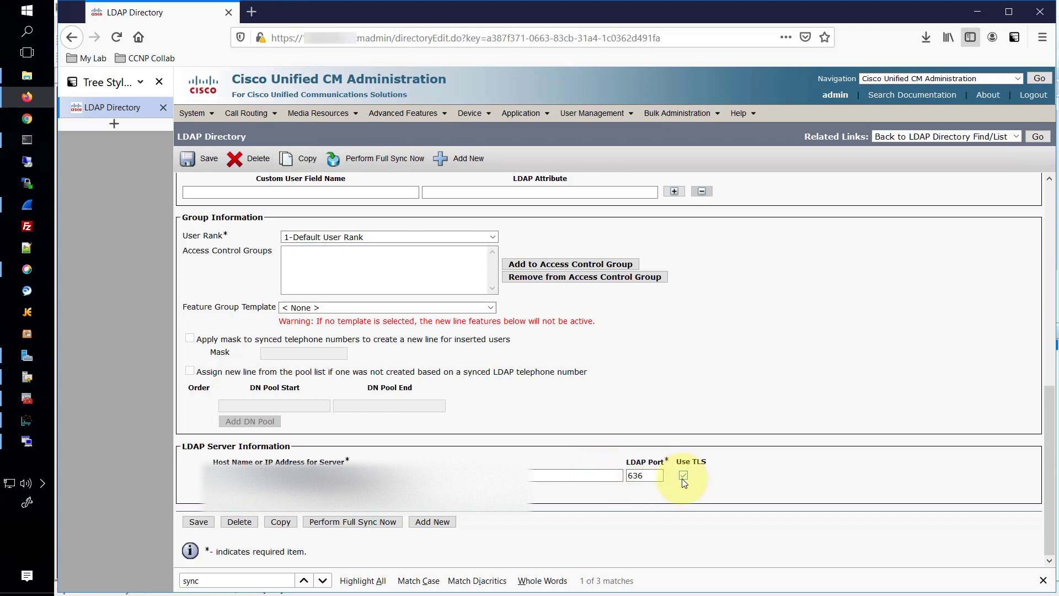
pyautogui.click(193, 525)
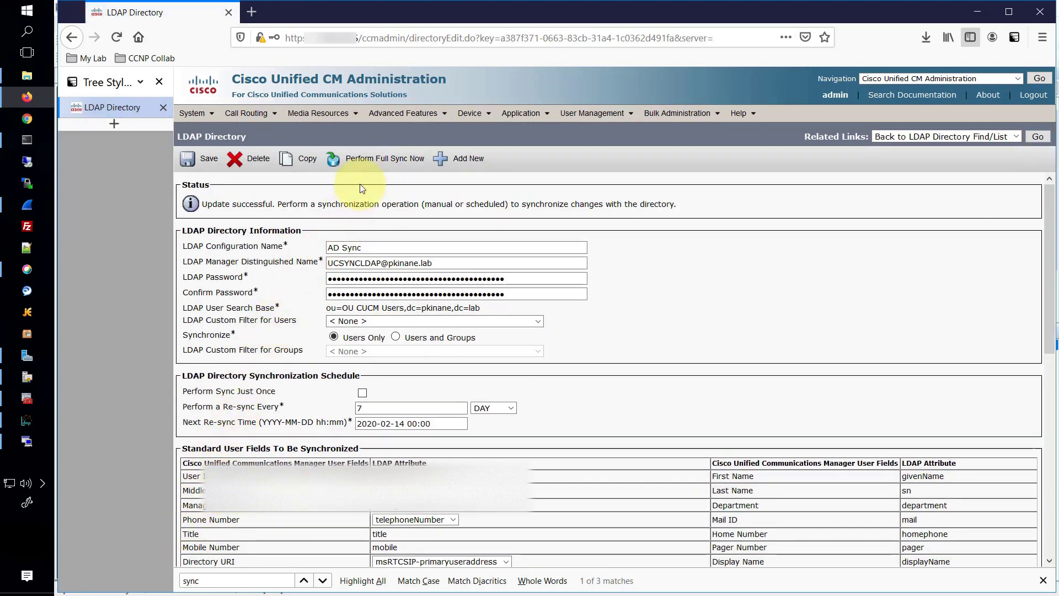
# Run and confirm a full sync of the AD Sync directory now.
pyautogui.click(370, 160)
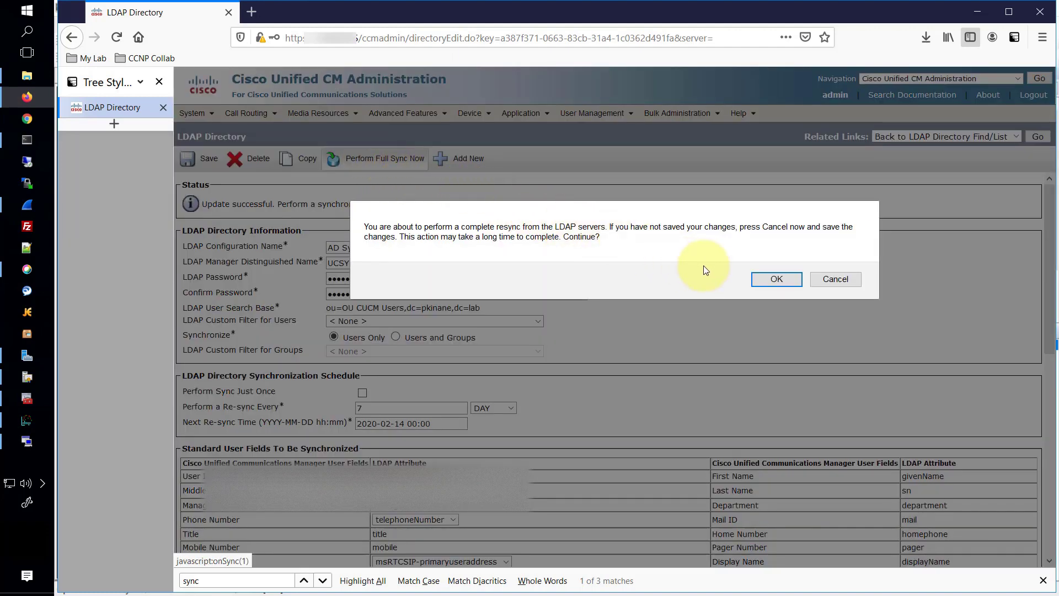
pyautogui.click(754, 281)
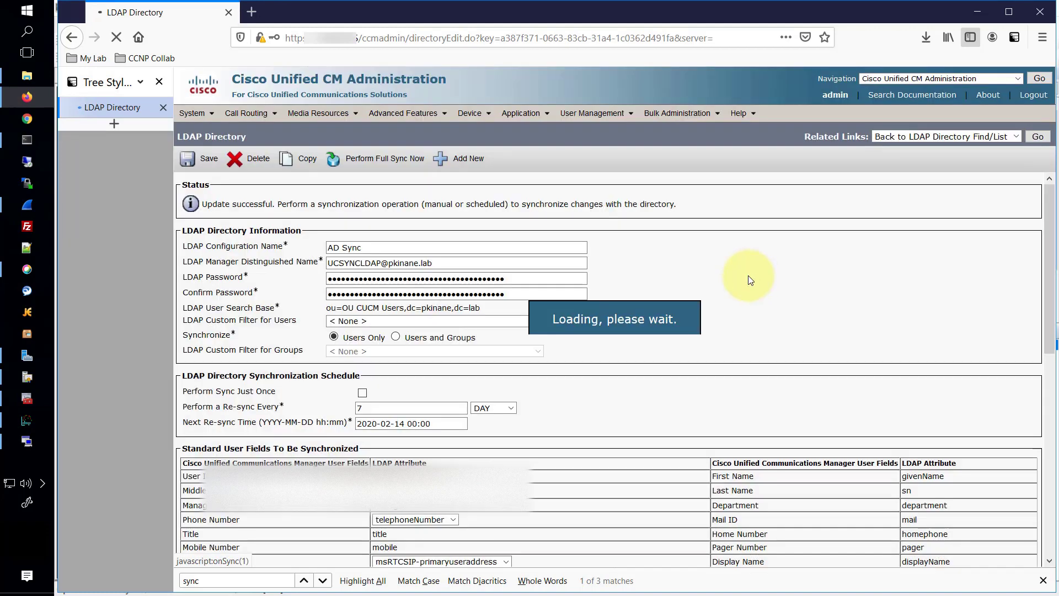